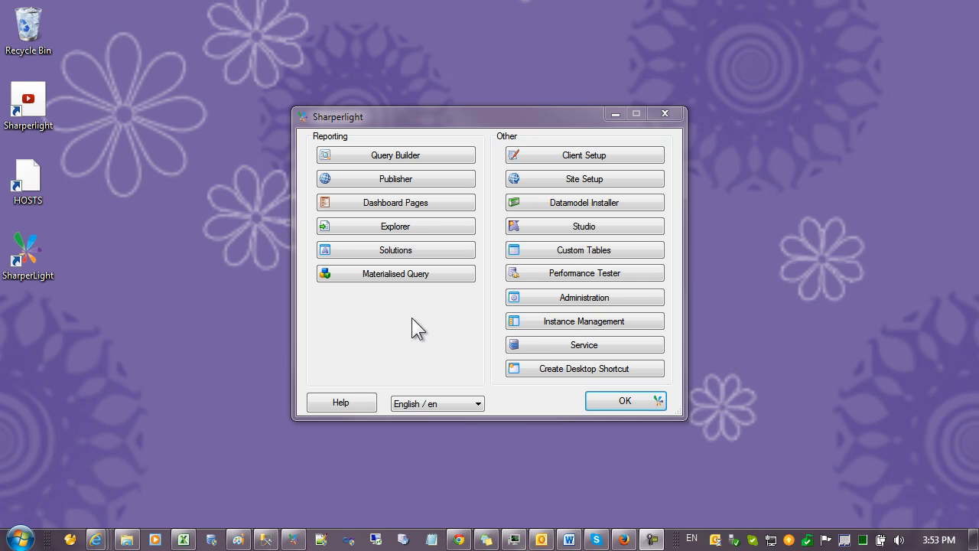
- Open the table list of the Materialised Query Demo database for editing
{"action": "left_click", "coordinate": [394, 275]}
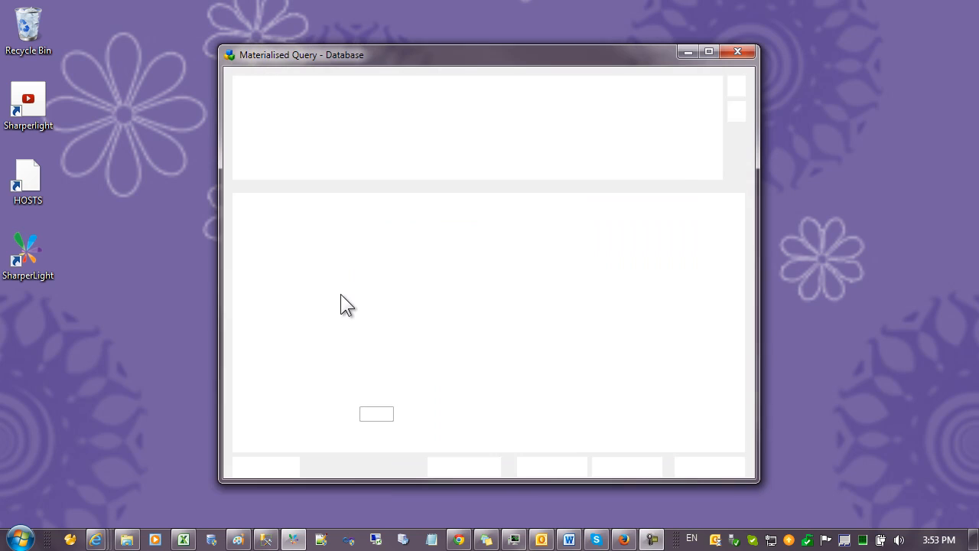
{"action": "left_click", "coordinate": [351, 104]}
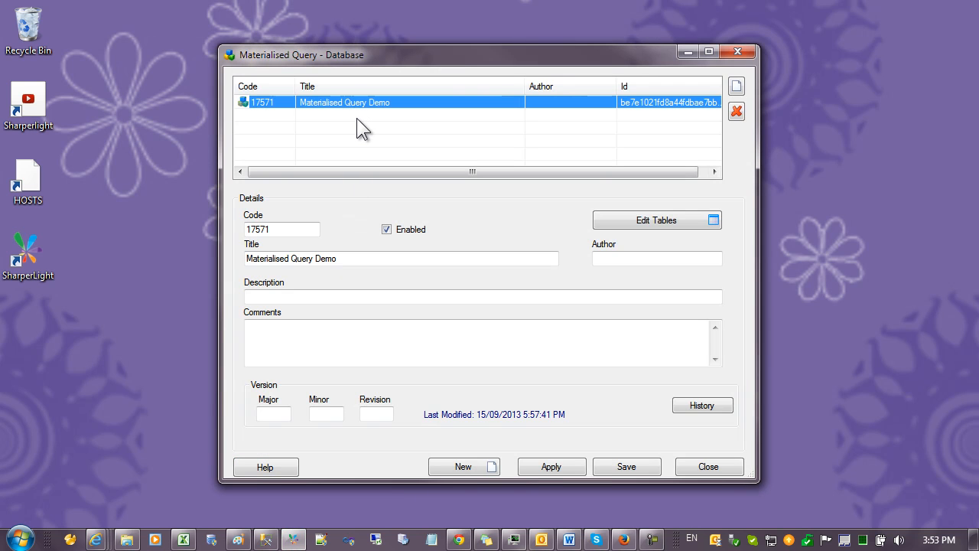
{"action": "left_click", "coordinate": [633, 221]}
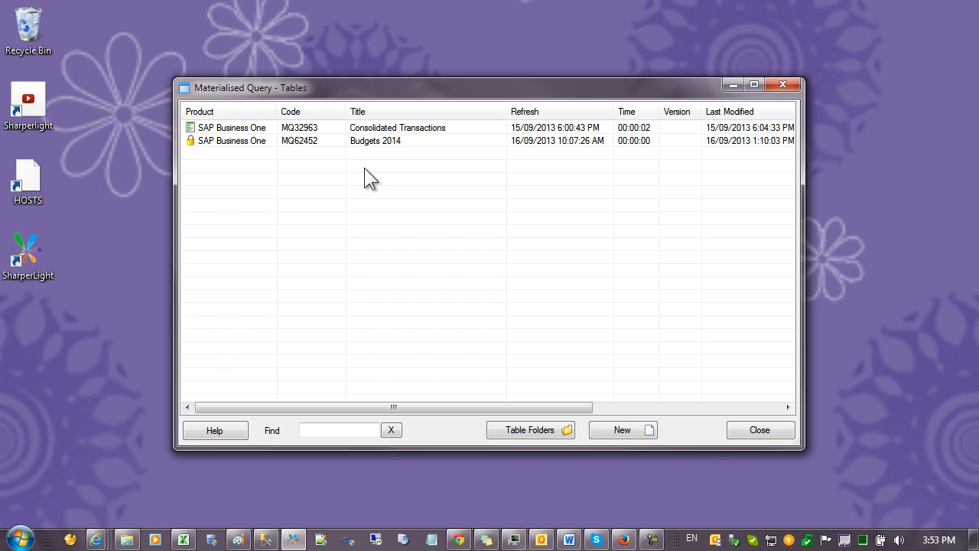
- Start a new materialised table query on Chart of Accounts, filtered to the companies OEC Computers Australia and OEC Computers UK
{"action": "left_click", "coordinate": [638, 431]}
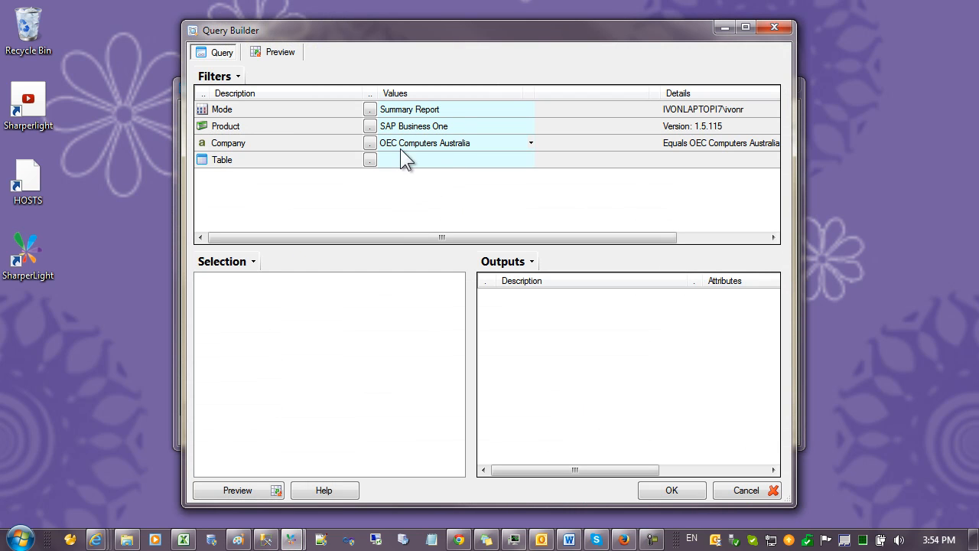
{"action": "left_click", "coordinate": [370, 142]}
{"action": "left_click", "coordinate": [342, 174], "text": "ctrl"}
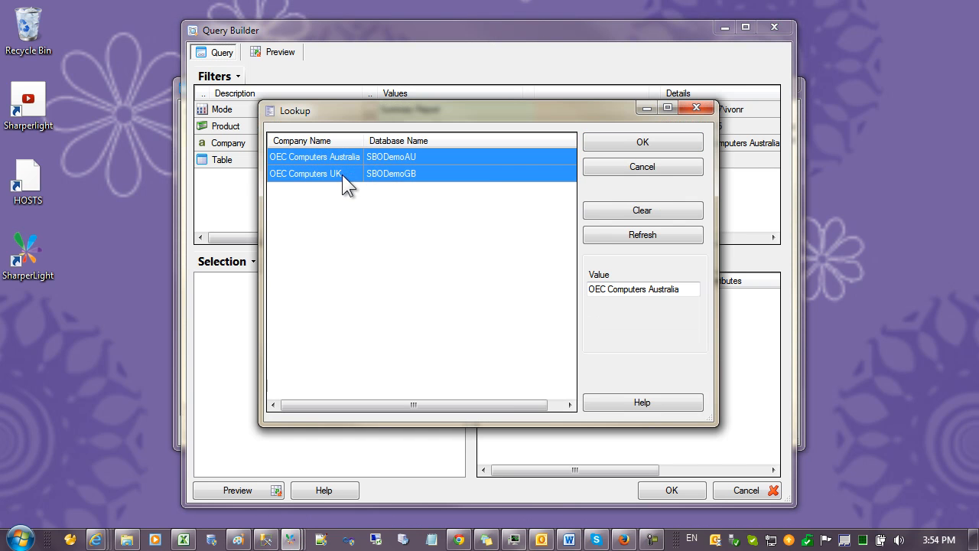
{"action": "left_click", "coordinate": [589, 143]}
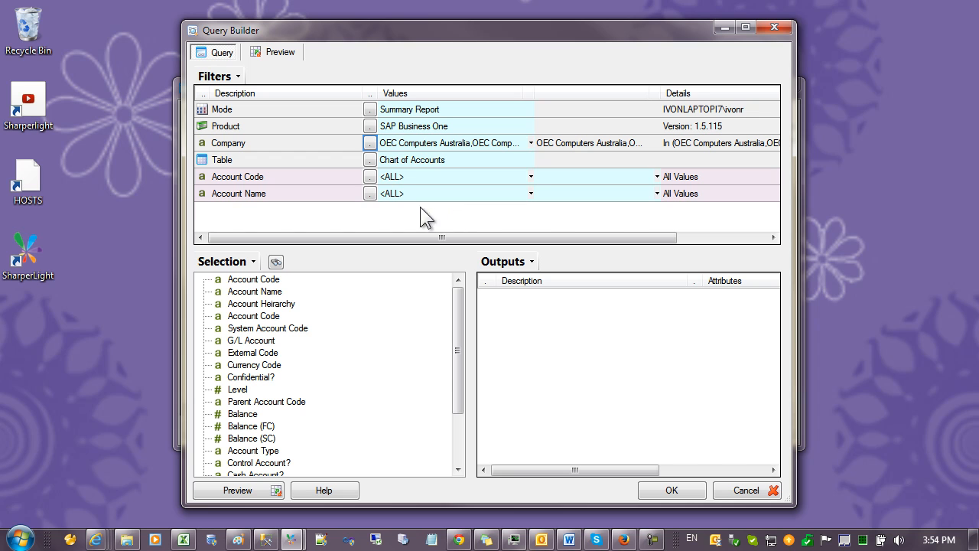
{"action": "left_click", "coordinate": [404, 161]}
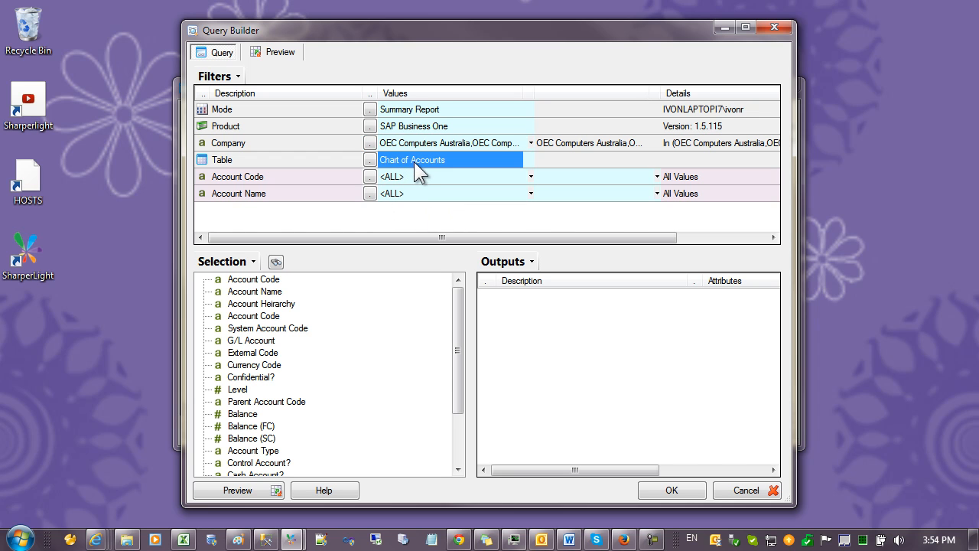
- Add Company, Account Code, Account Name, Account Type and Control Account? as the query's outputs
{"action": "left_click_drag", "start_coordinate": [228, 143], "coordinate": [512, 309]}
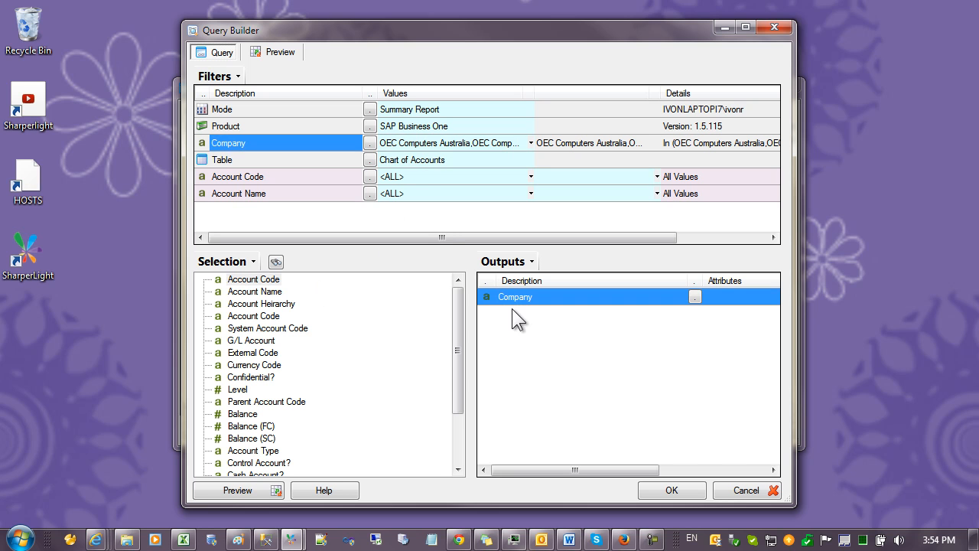
{"action": "left_click", "coordinate": [257, 280]}
{"action": "left_click_drag", "start_coordinate": [257, 281], "coordinate": [522, 329]}
{"action": "left_click_drag", "start_coordinate": [272, 294], "coordinate": [497, 356]}
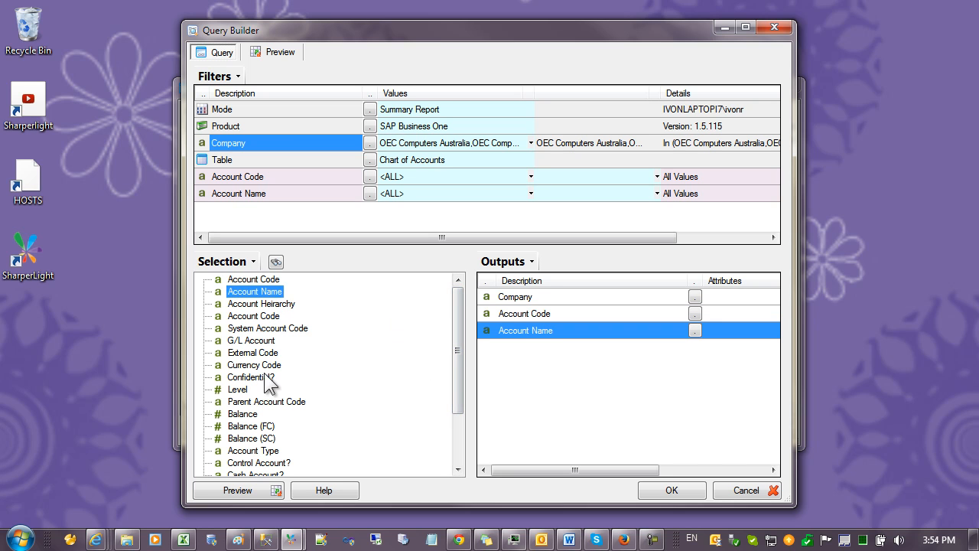
{"action": "left_click", "coordinate": [246, 352]}
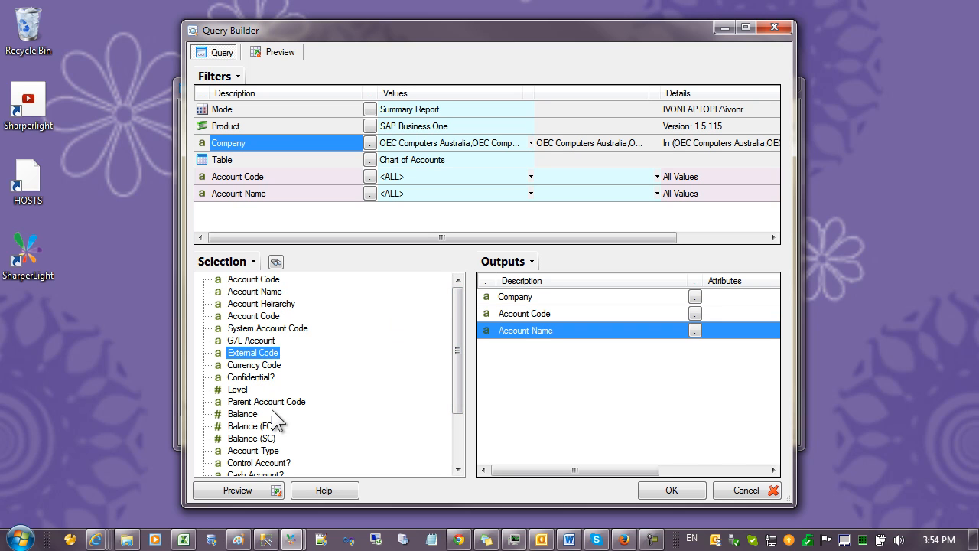
{"action": "left_click_drag", "start_coordinate": [255, 452], "coordinate": [581, 417]}
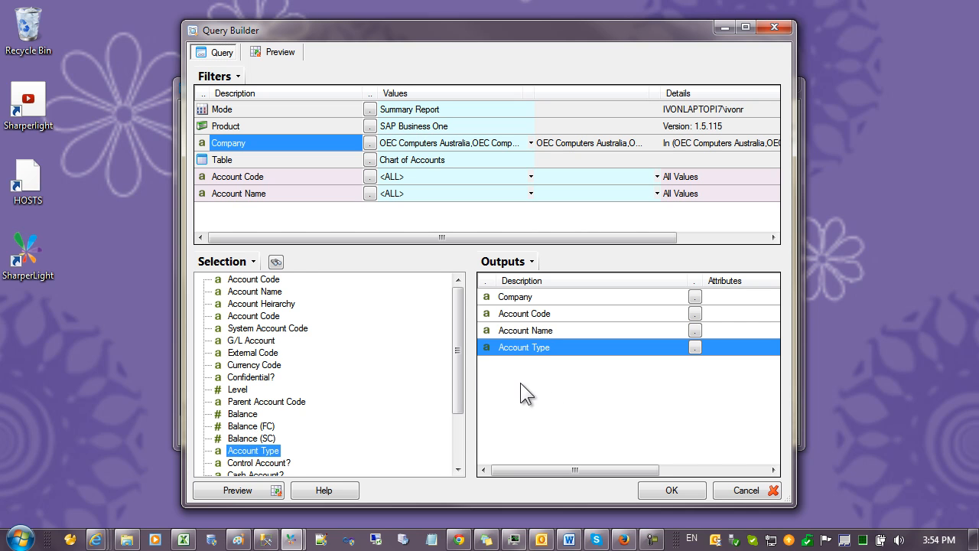
{"action": "left_click_drag", "start_coordinate": [456, 367], "coordinate": [459, 410]}
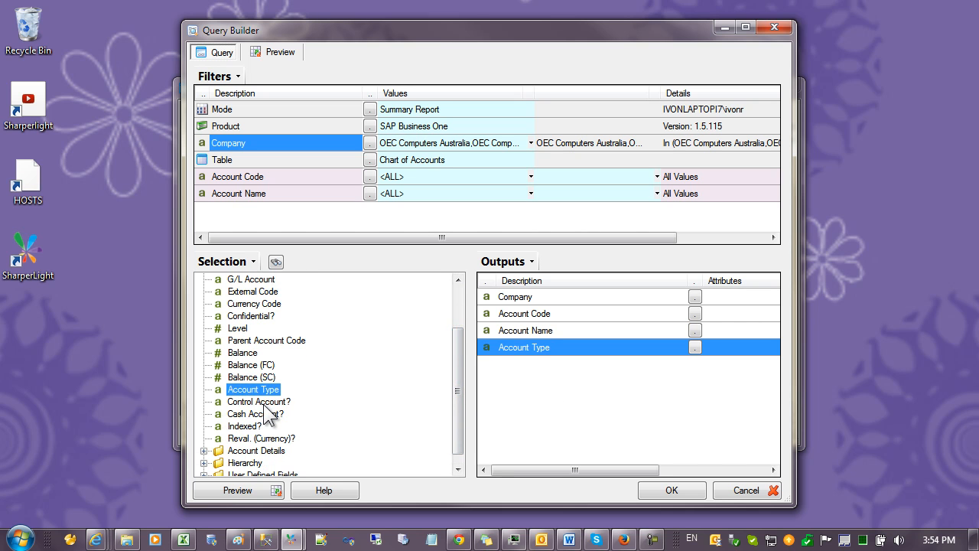
{"action": "left_click", "coordinate": [263, 403]}
{"action": "left_click_drag", "start_coordinate": [264, 406], "coordinate": [529, 348]}
- Sort the query outputs in ascending order by Company first and Account Code second
{"action": "left_click", "coordinate": [537, 316]}
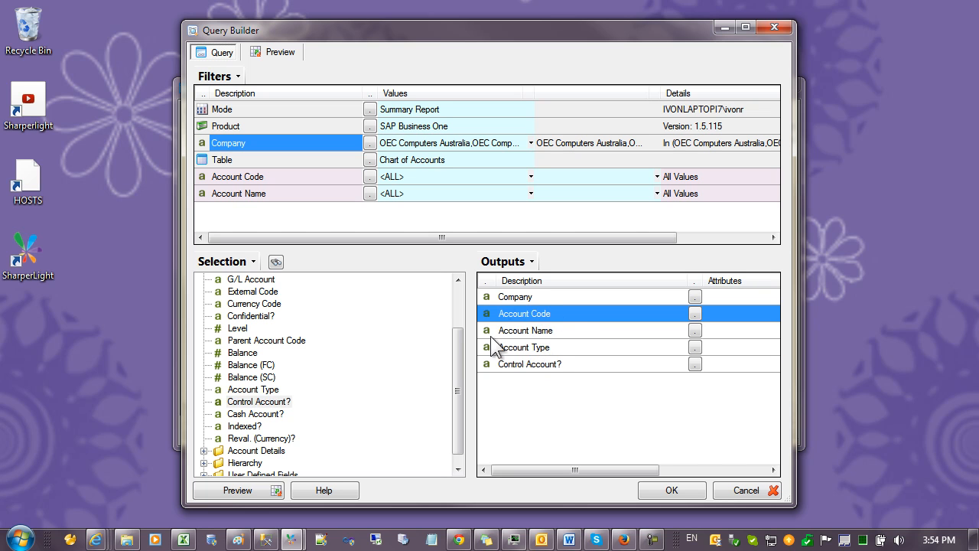
{"action": "left_click", "coordinate": [522, 299]}
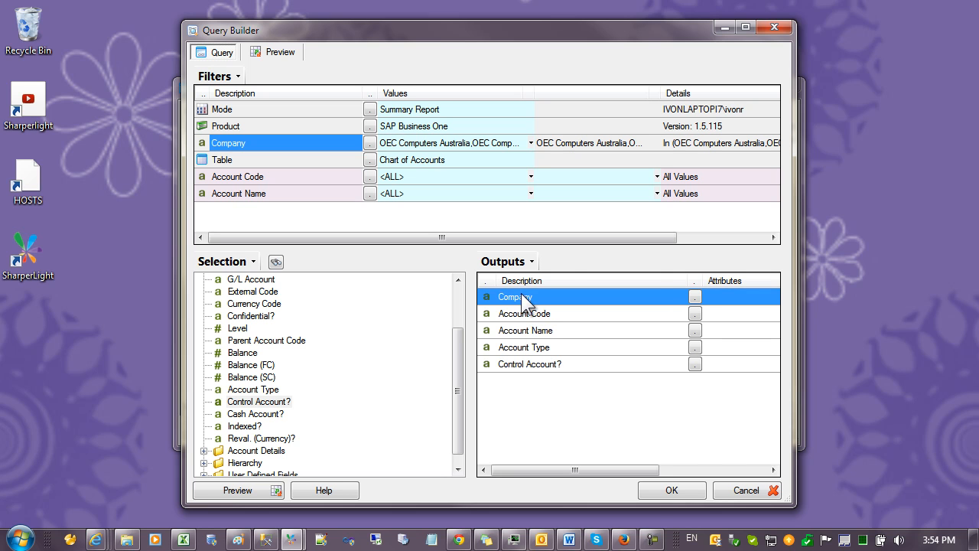
{"action": "right_click", "coordinate": [523, 298]}
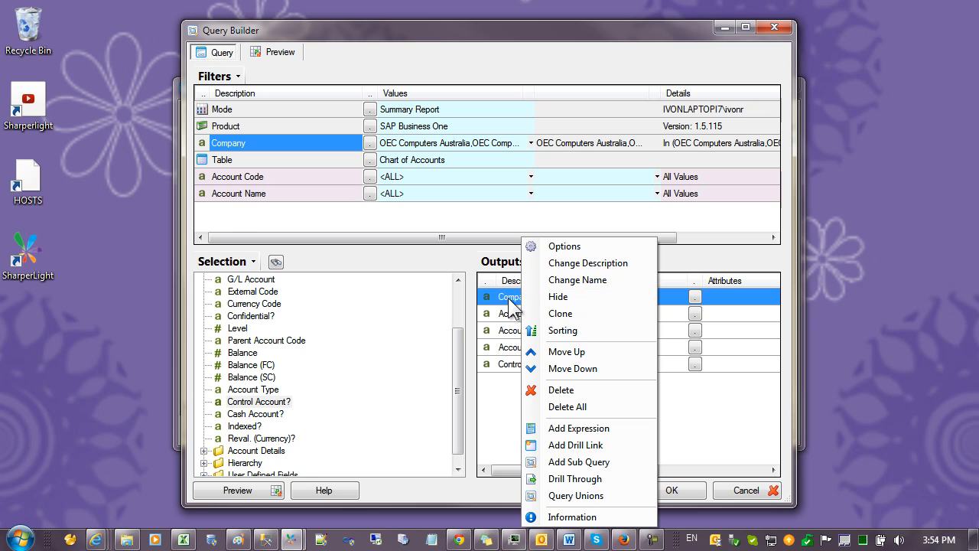
{"action": "left_click", "coordinate": [565, 330]}
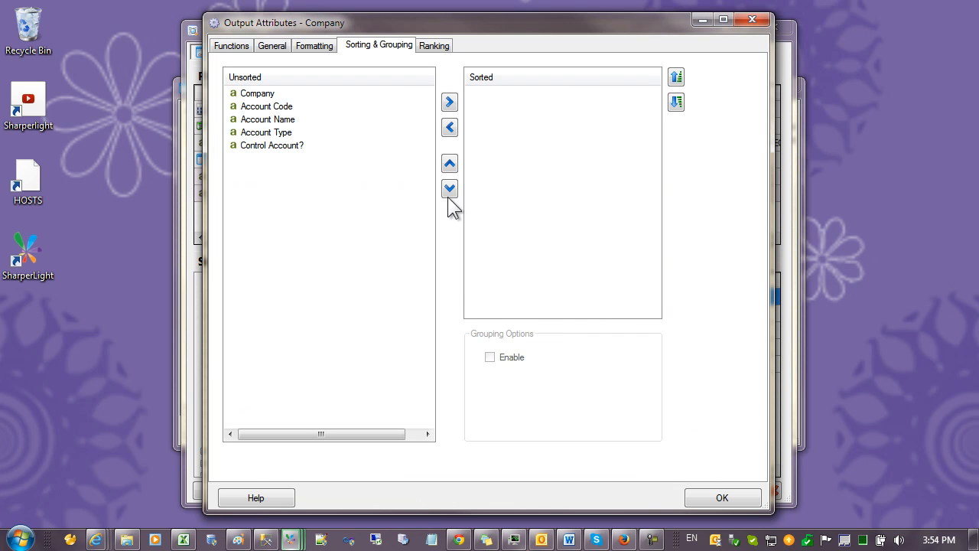
{"action": "double_click", "coordinate": [263, 93]}
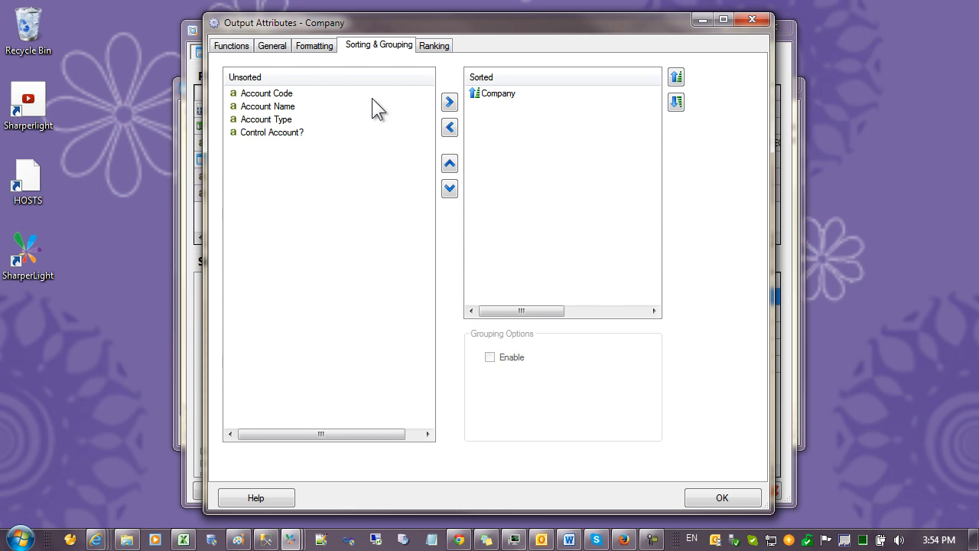
{"action": "double_click", "coordinate": [277, 95]}
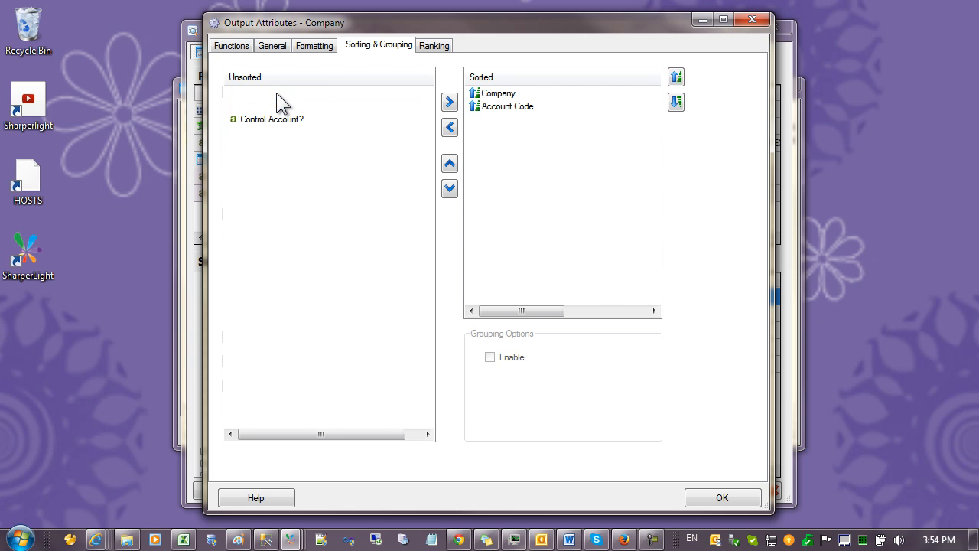
{"action": "left_click", "coordinate": [497, 107]}
{"action": "left_click", "coordinate": [715, 498]}
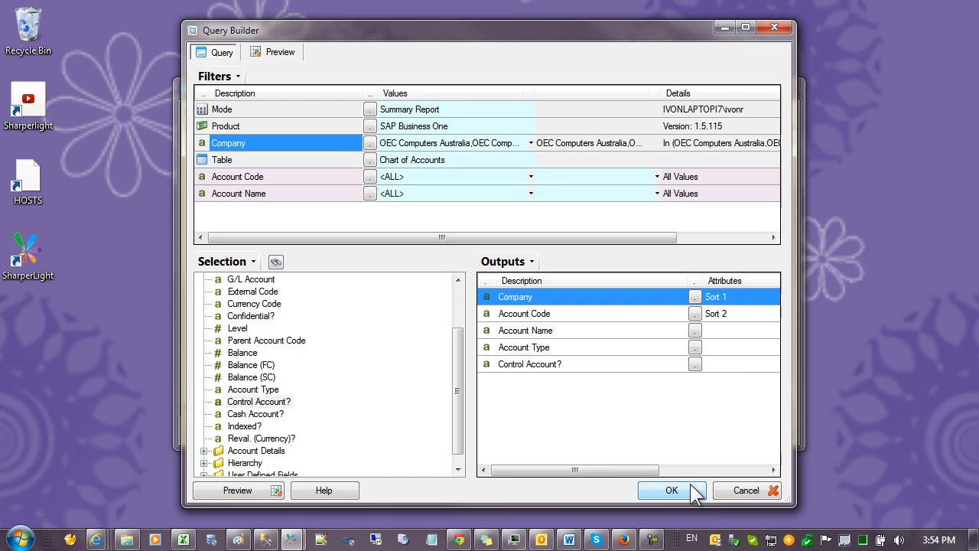
- Accept the query with all account codes and names, refresh its data and save the table as Chart of Accounts
{"action": "left_click", "coordinate": [409, 178]}
{"action": "left_click", "coordinate": [414, 195]}
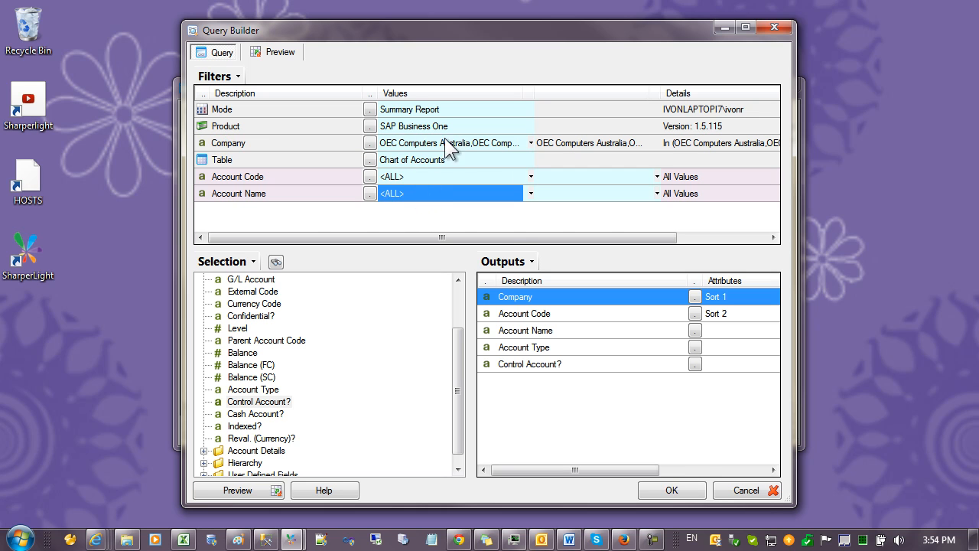
{"action": "left_click", "coordinate": [672, 490]}
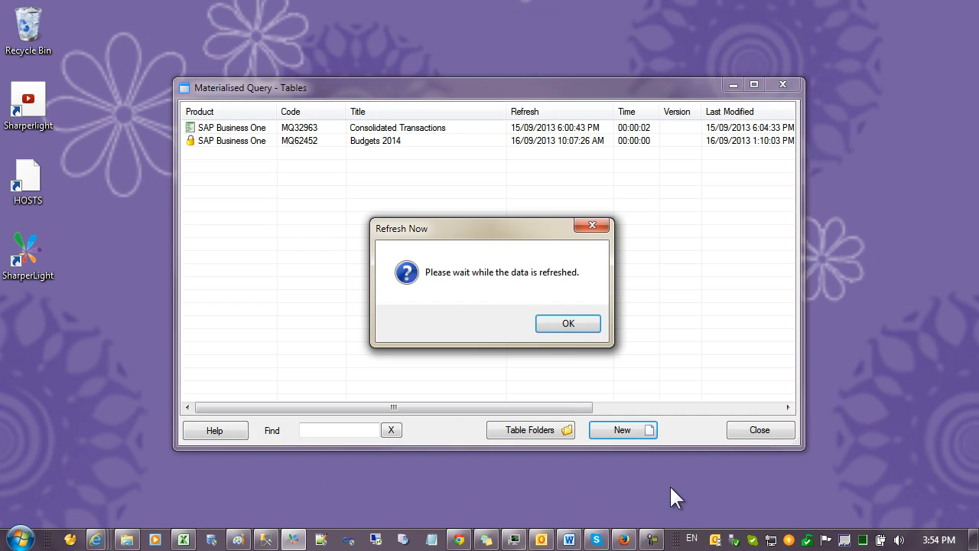
{"action": "left_click", "coordinate": [566, 325]}
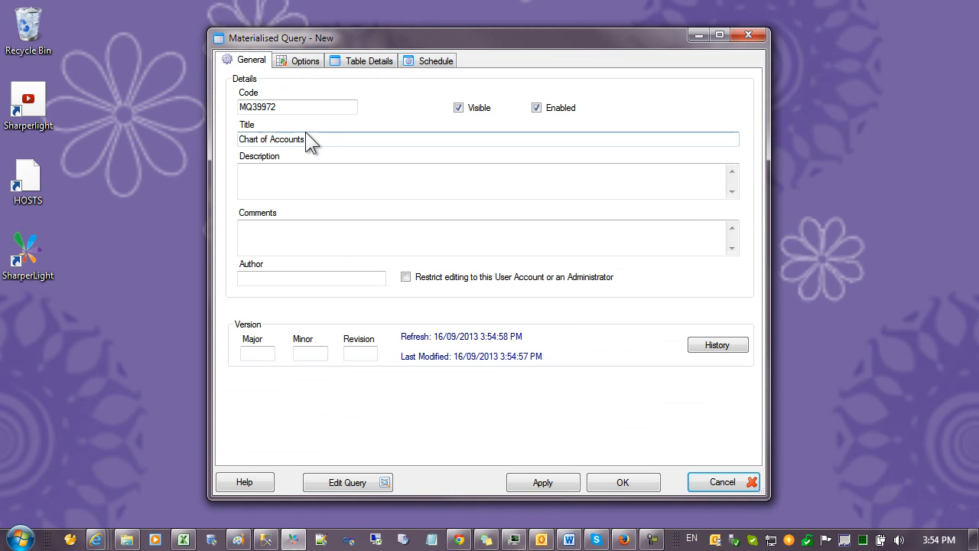
{"action": "left_click", "coordinate": [260, 139]}
{"action": "left_click", "coordinate": [633, 478]}
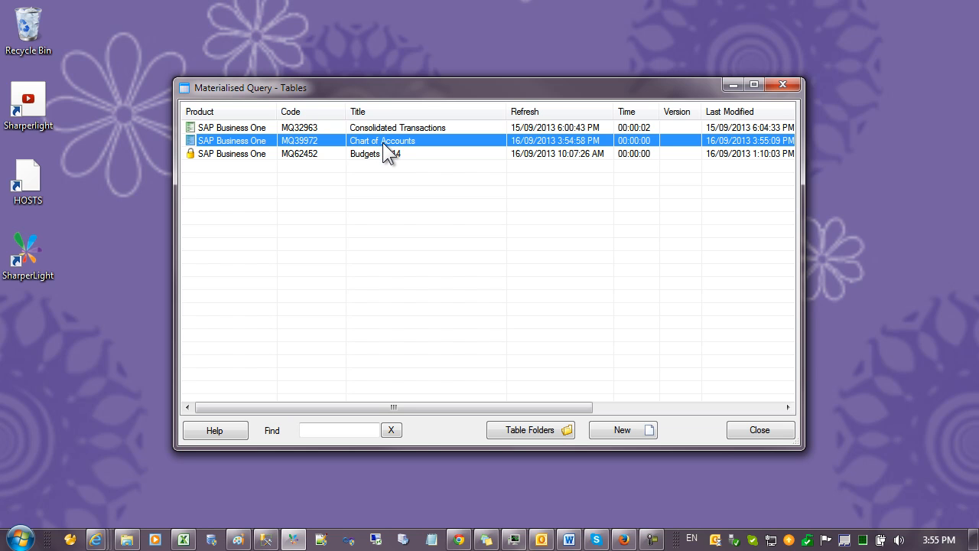
- Start another materialised table query on G/L Transactions for the companies OEC Computers Australia and OEC Computers UK
{"action": "left_click", "coordinate": [621, 431]}
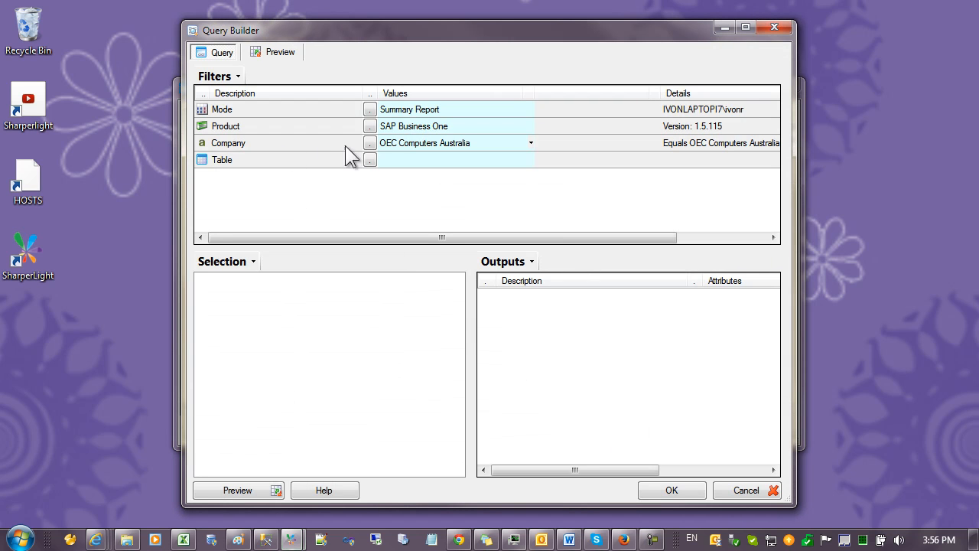
{"action": "left_click", "coordinate": [391, 128]}
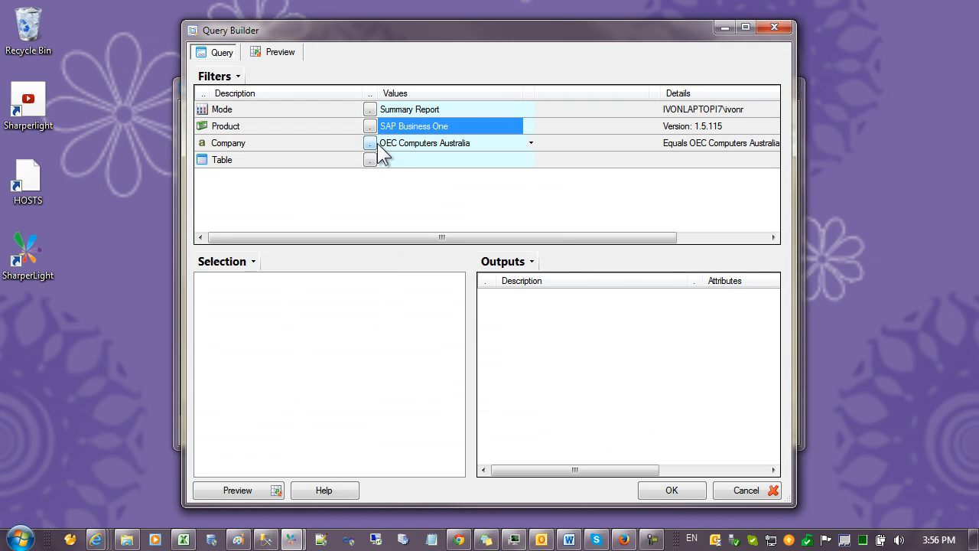
{"action": "left_click", "coordinate": [372, 144]}
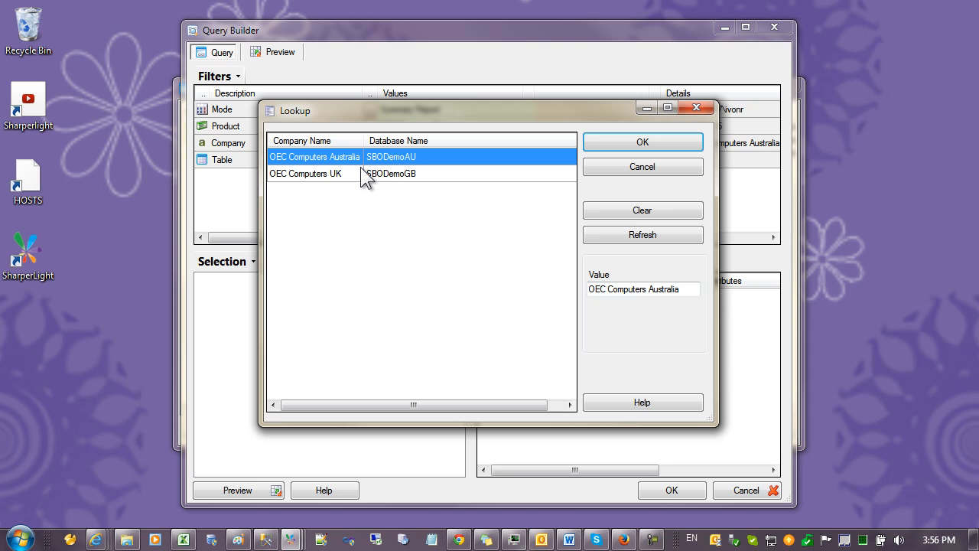
{"action": "left_click", "coordinate": [362, 173], "text": "ctrl"}
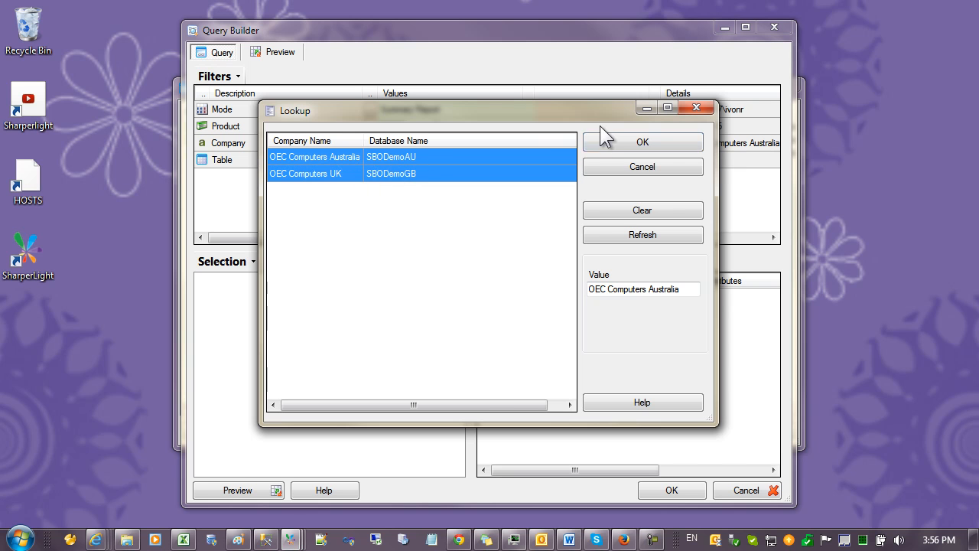
{"action": "left_click", "coordinate": [621, 144]}
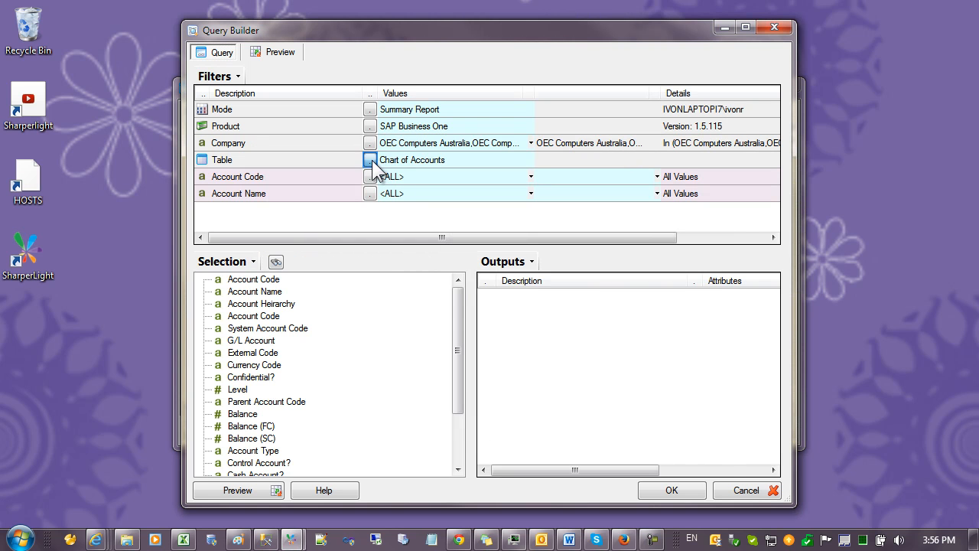
{"action": "left_click", "coordinate": [370, 160]}
{"action": "double_click", "coordinate": [323, 128]}
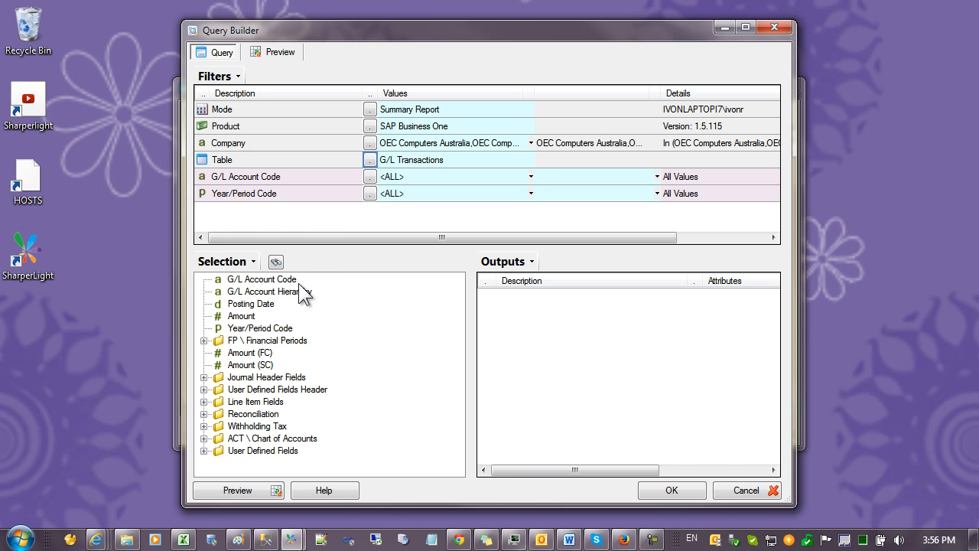
- Add Company, G/L Account Code, Year/Period Code and Amount as outputs of the G/L Transactions query
{"action": "left_click_drag", "start_coordinate": [239, 149], "coordinate": [530, 317]}
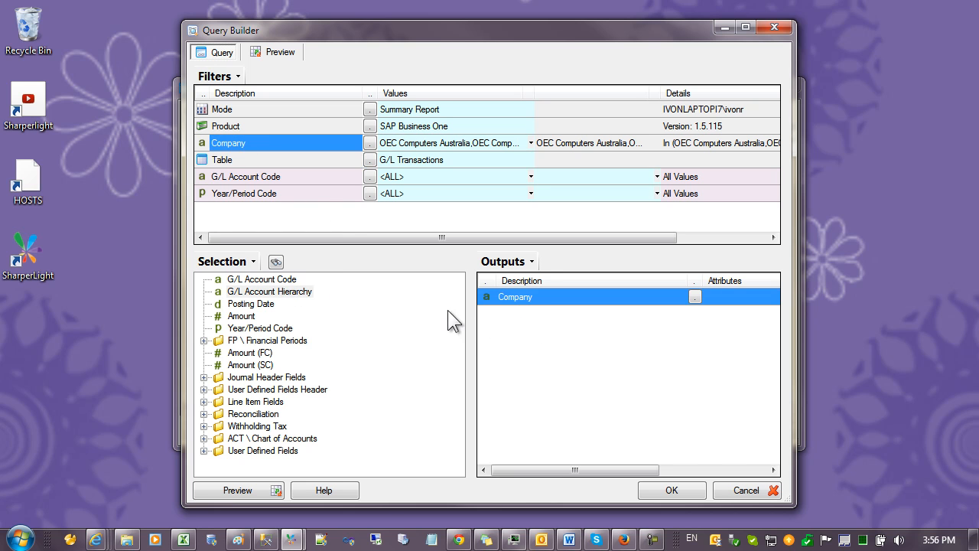
{"action": "left_click_drag", "start_coordinate": [264, 280], "coordinate": [504, 323]}
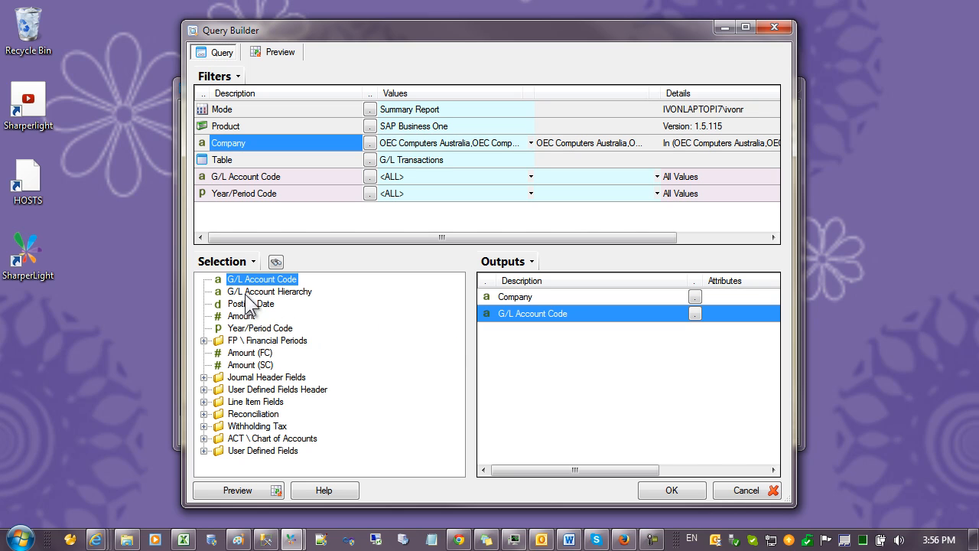
{"action": "left_click_drag", "start_coordinate": [249, 328], "coordinate": [505, 336]}
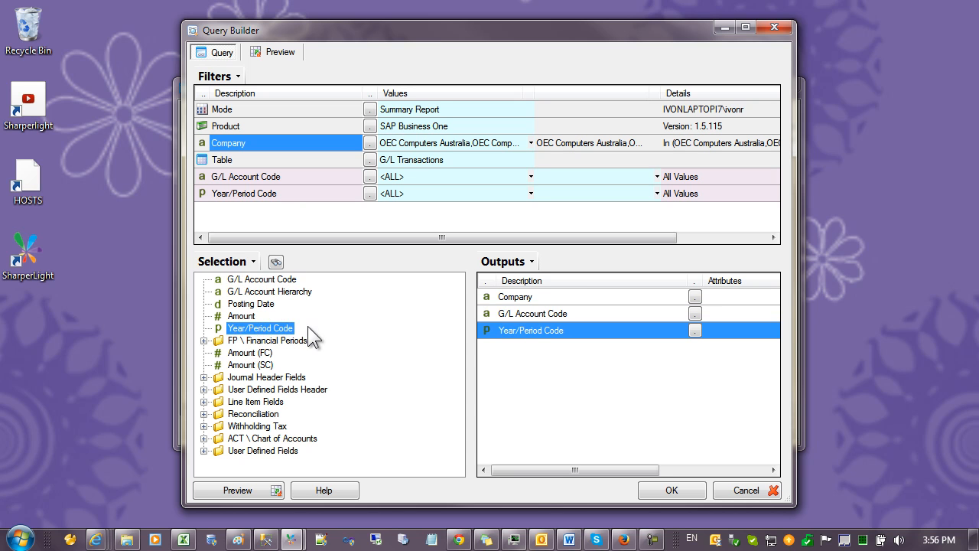
{"action": "left_click_drag", "start_coordinate": [241, 316], "coordinate": [525, 375]}
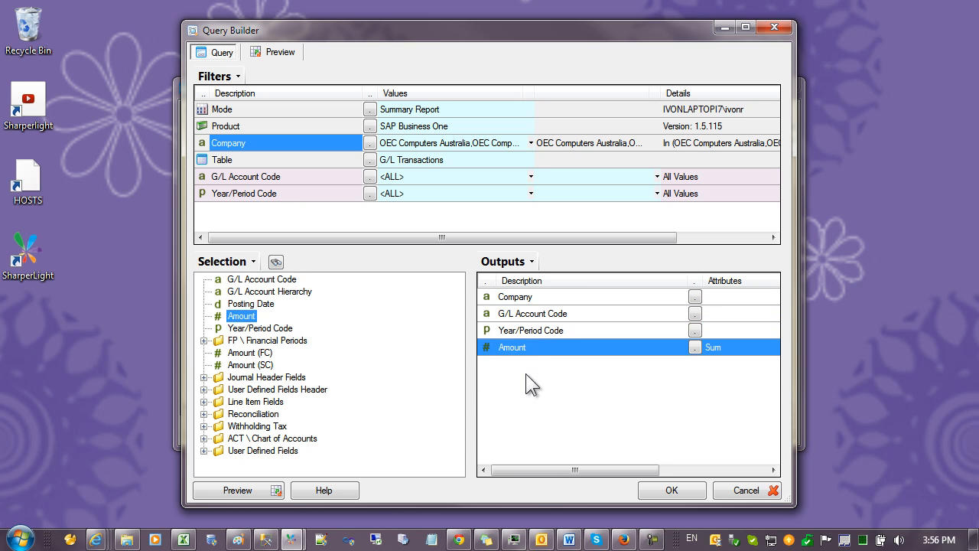
- Look through the account fields available under ACT \ Chart of Accounts for the G/L Transactions query
{"action": "left_click", "coordinate": [527, 315]}
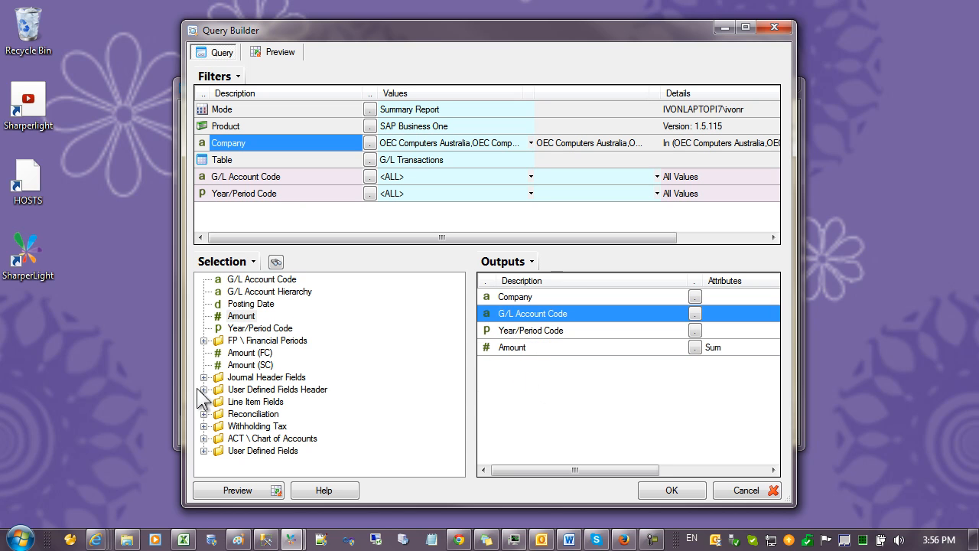
{"action": "left_click", "coordinate": [203, 438]}
{"action": "left_click", "coordinate": [268, 450]}
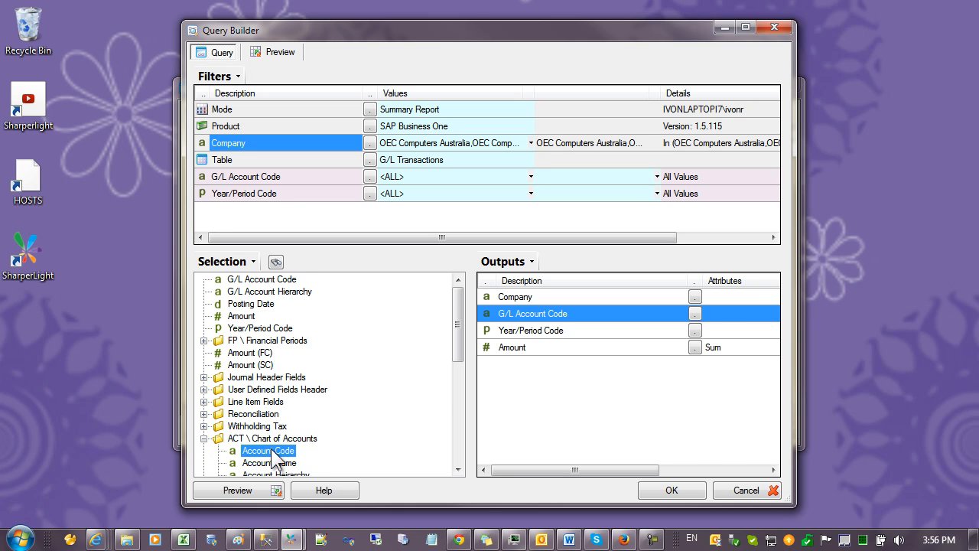
{"action": "scroll", "coordinate": [283, 463], "scroll_direction": "down", "scroll_amount": 3}
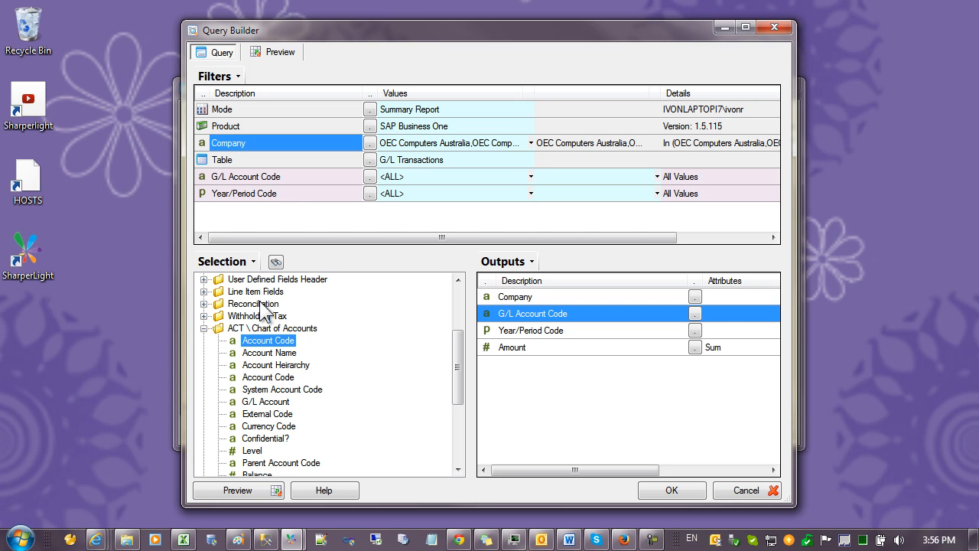
{"action": "left_click", "coordinate": [204, 329]}
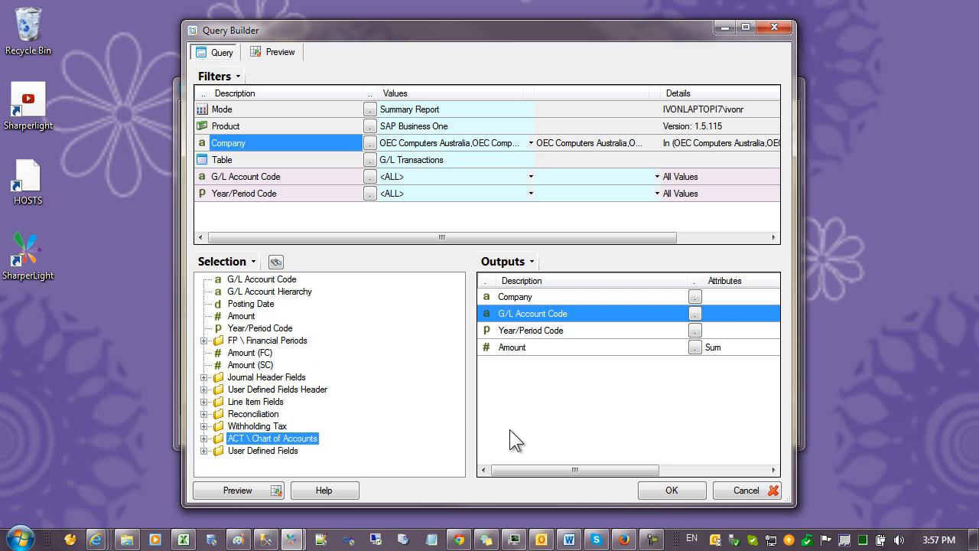
- Accept the G/L Transactions query, title the materialised table Ledger and save it
{"action": "left_click", "coordinate": [661, 490]}
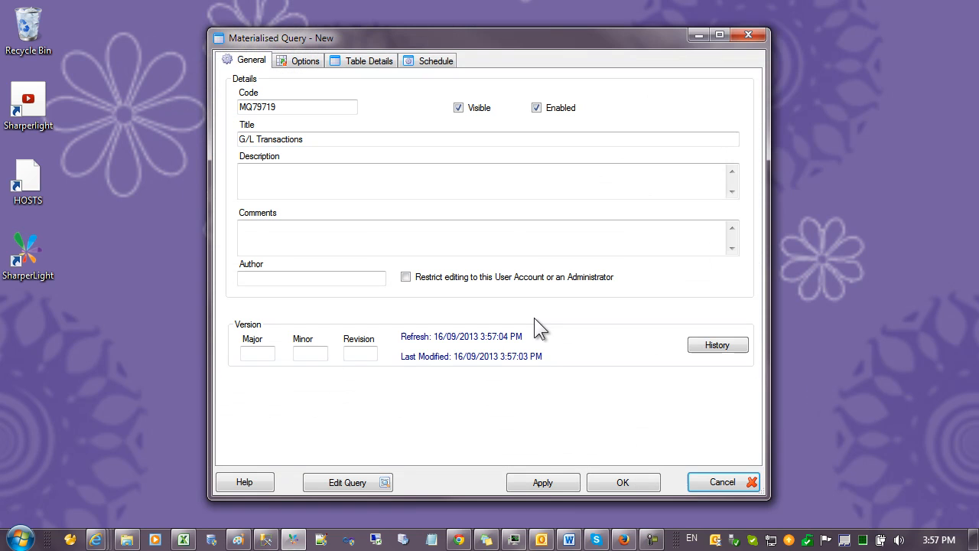
{"action": "left_click", "coordinate": [303, 138]}
{"action": "left_click_drag", "start_coordinate": [304, 138], "coordinate": [183, 120]}
{"action": "type", "text": "Ledger"}
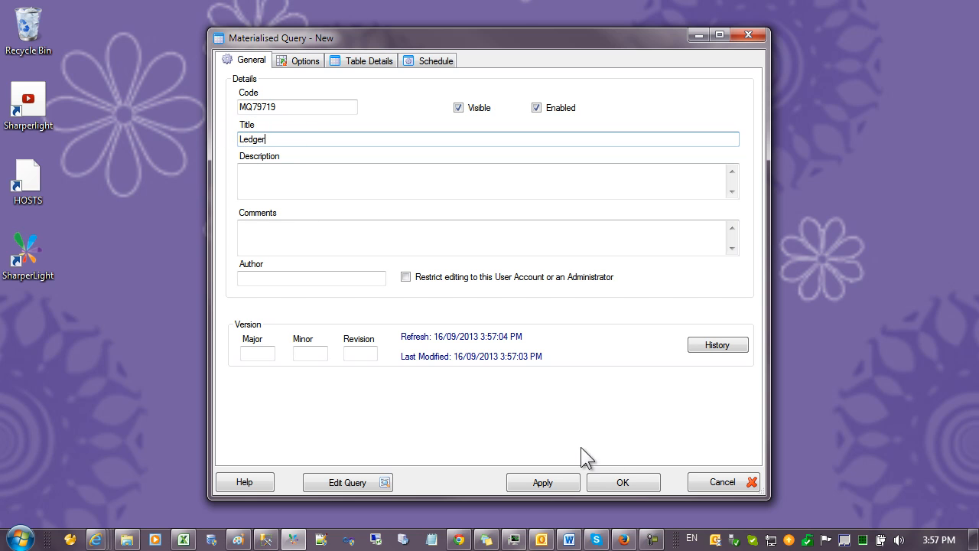
{"action": "left_click", "coordinate": [623, 482]}
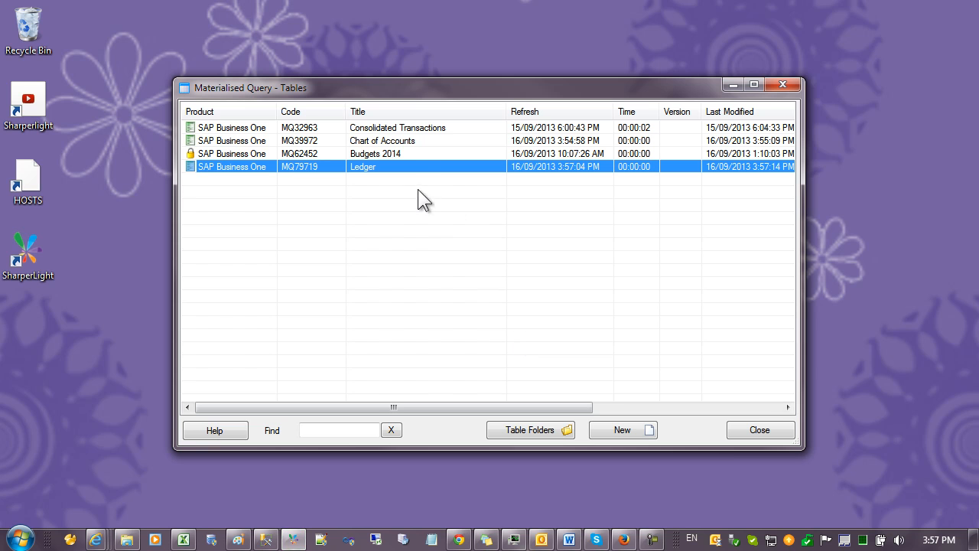
- Open the Ledger materialised table and show its table and field definitions
{"action": "left_click", "coordinate": [383, 141]}
{"action": "left_click", "coordinate": [381, 166]}
{"action": "left_click", "coordinate": [383, 142]}
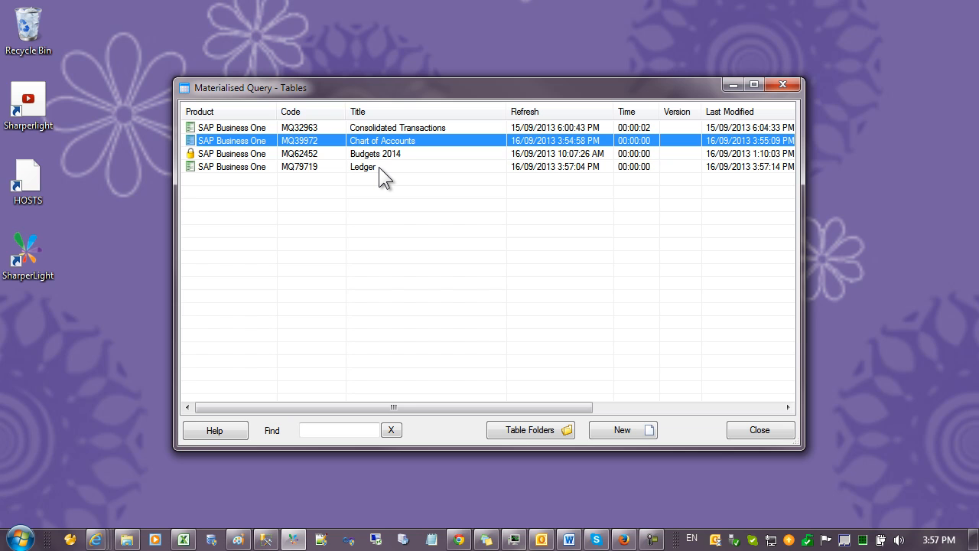
{"action": "left_click", "coordinate": [378, 167]}
{"action": "double_click", "coordinate": [379, 167]}
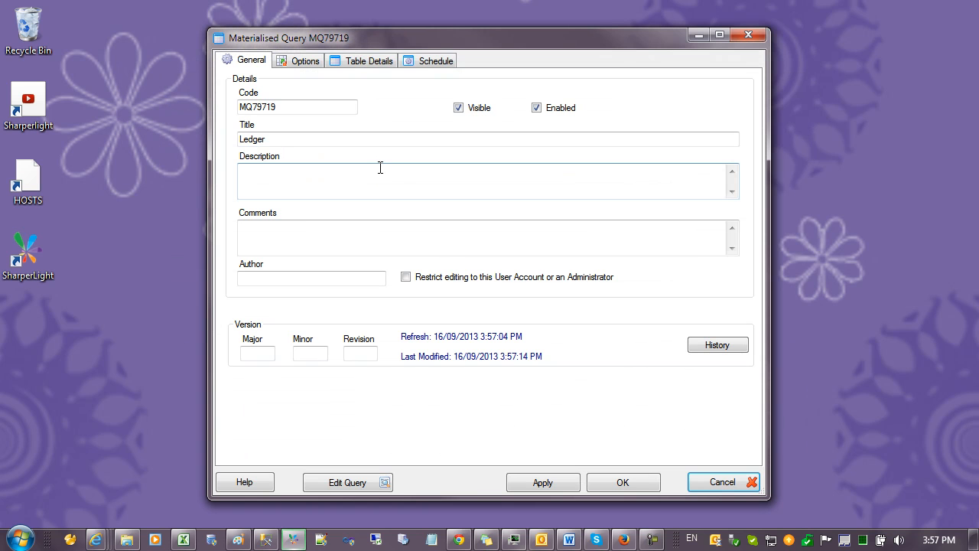
{"action": "left_click", "coordinate": [356, 64]}
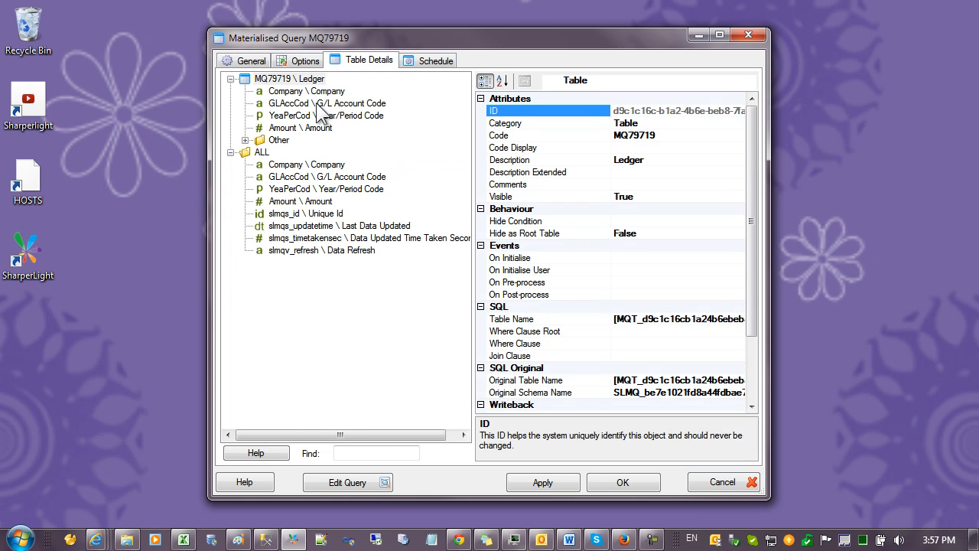
- Start a new join from the Ledger's G/L Account Code field to the Chart of Accounts table
{"action": "right_click", "coordinate": [316, 103]}
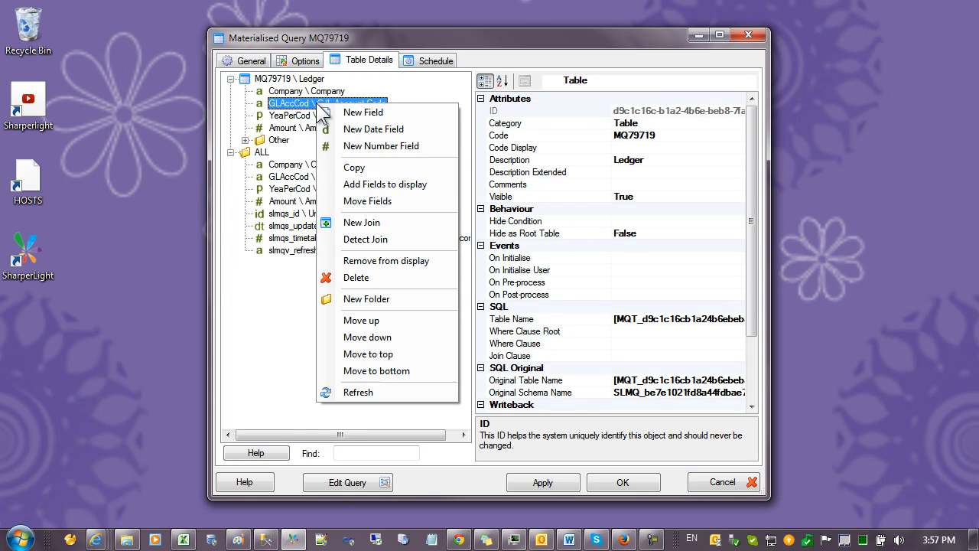
{"action": "left_click", "coordinate": [364, 224]}
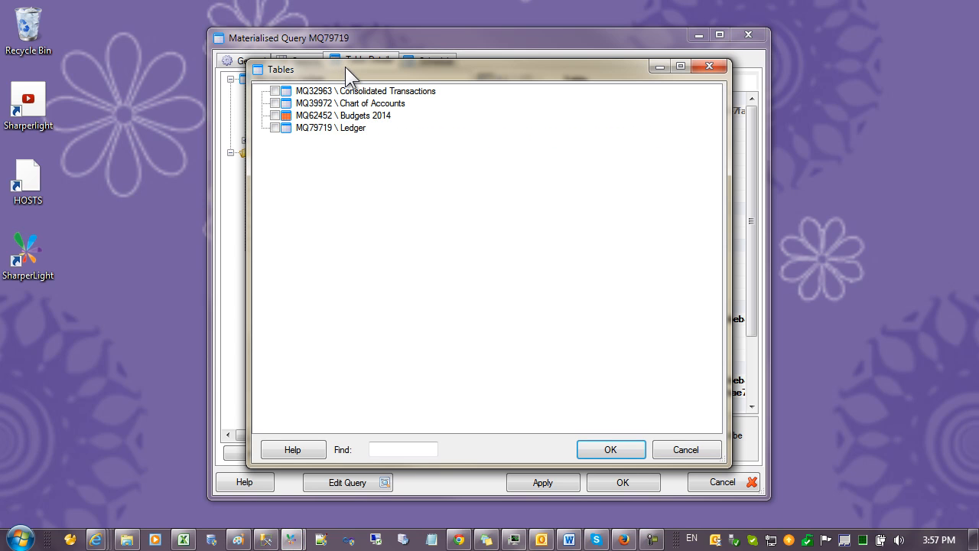
{"action": "left_click", "coordinate": [276, 103]}
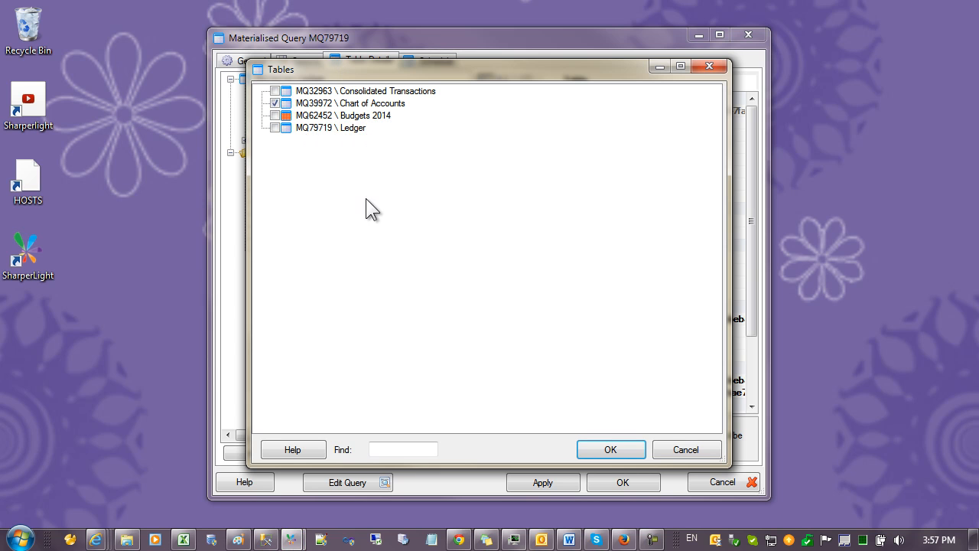
{"action": "left_click", "coordinate": [609, 449]}
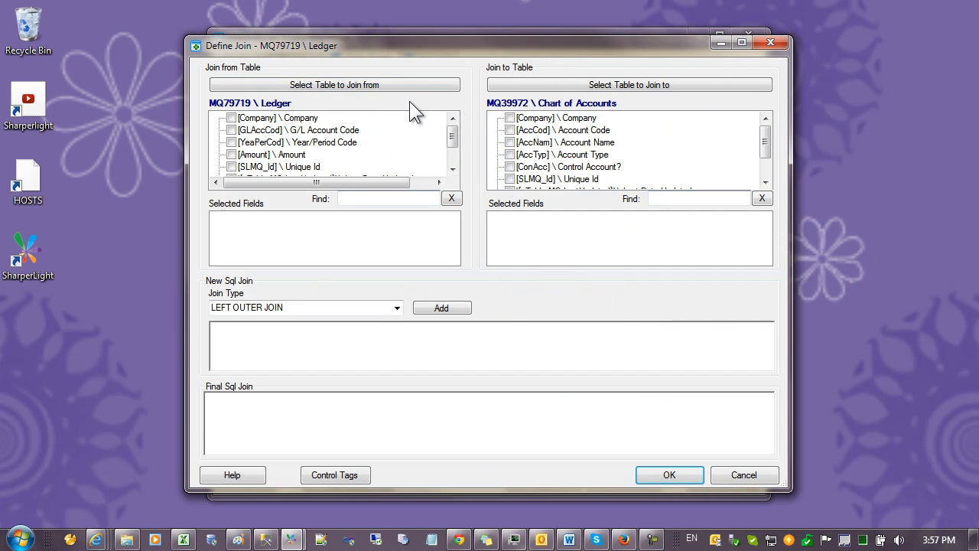
- Define the left outer join by matching Company to Company and G/L Account Code to Account Code, and accept it
{"action": "left_click", "coordinate": [231, 118]}
{"action": "left_click", "coordinate": [513, 117]}
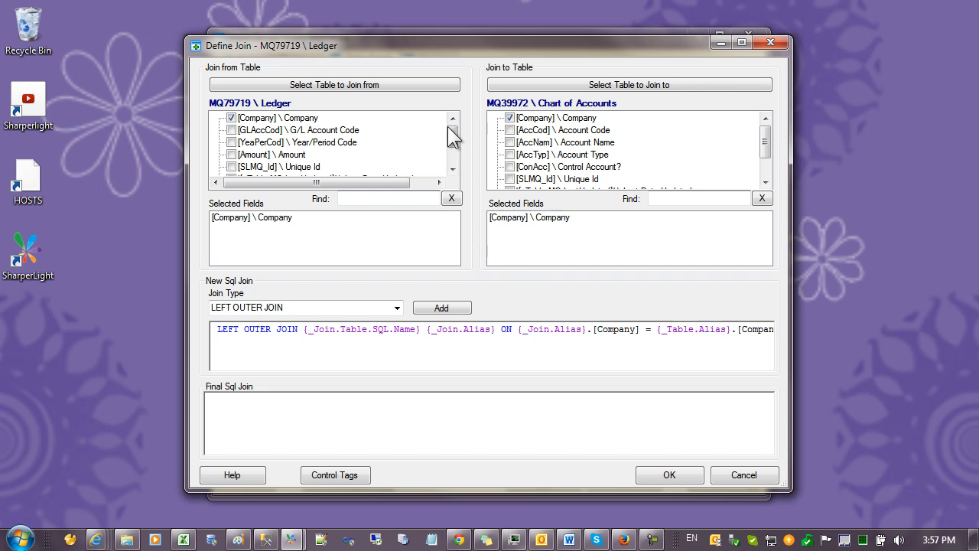
{"action": "left_click", "coordinate": [231, 130]}
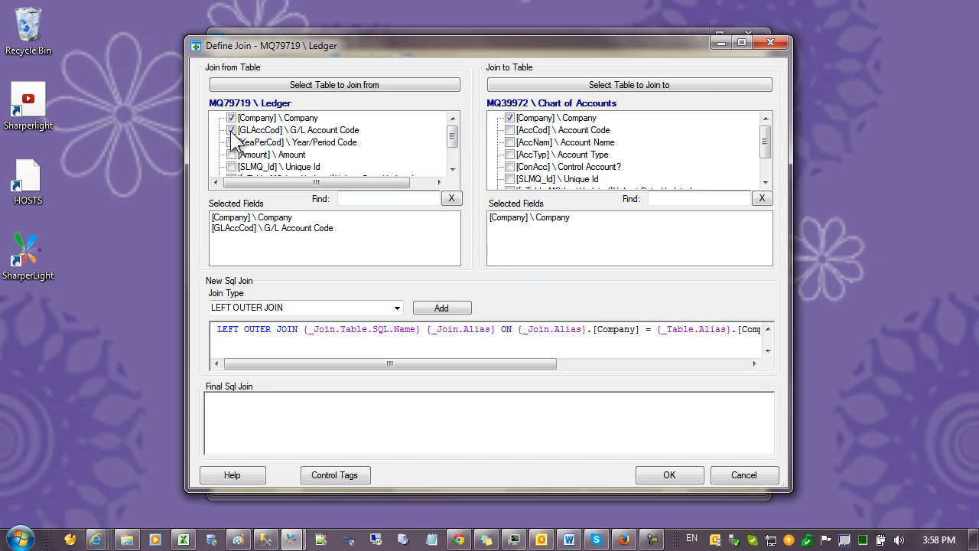
{"action": "left_click", "coordinate": [510, 130]}
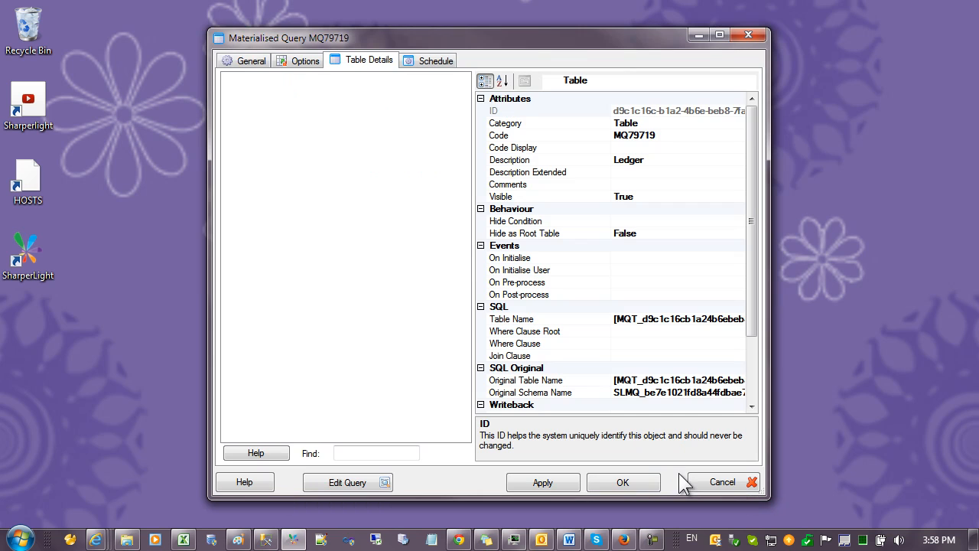
{"action": "left_click", "coordinate": [687, 479]}
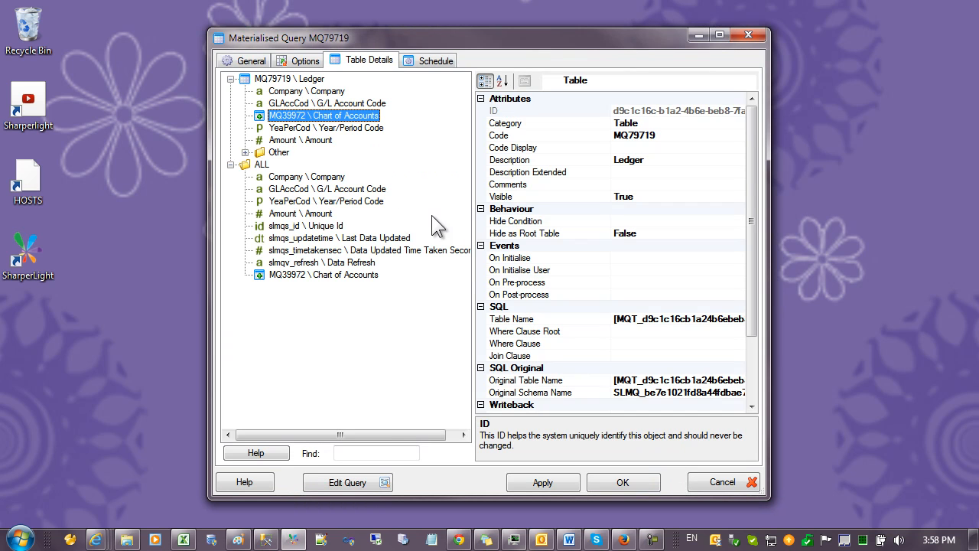
- Review the properties of the Chart of Accounts join and the G/L Account Code field
{"action": "left_click", "coordinate": [305, 129]}
{"action": "left_click", "coordinate": [302, 115]}
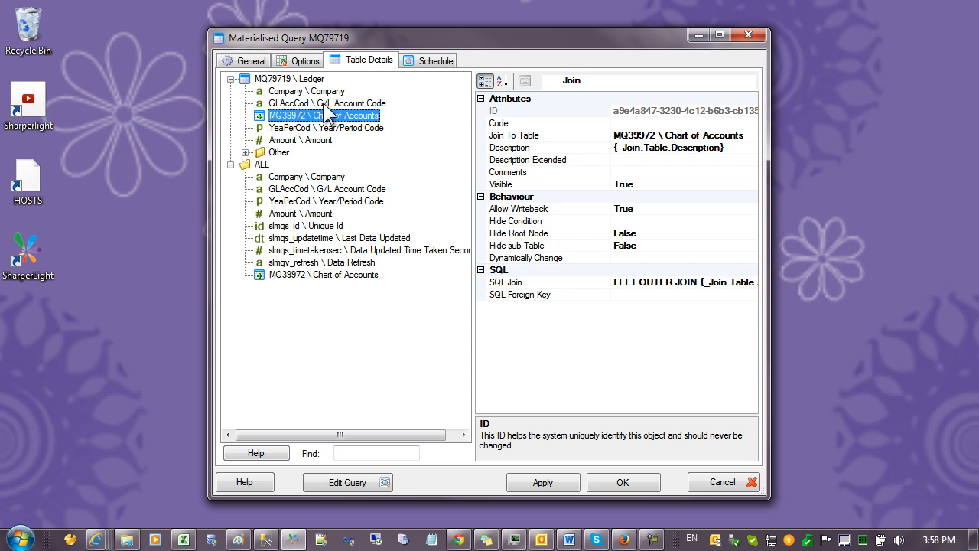
{"action": "left_click", "coordinate": [326, 104]}
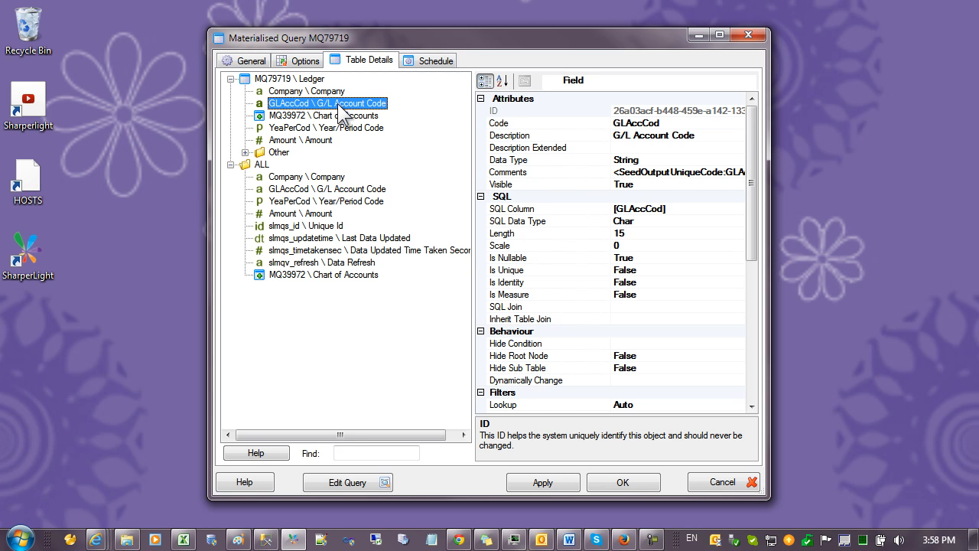
{"action": "left_click", "coordinate": [340, 116]}
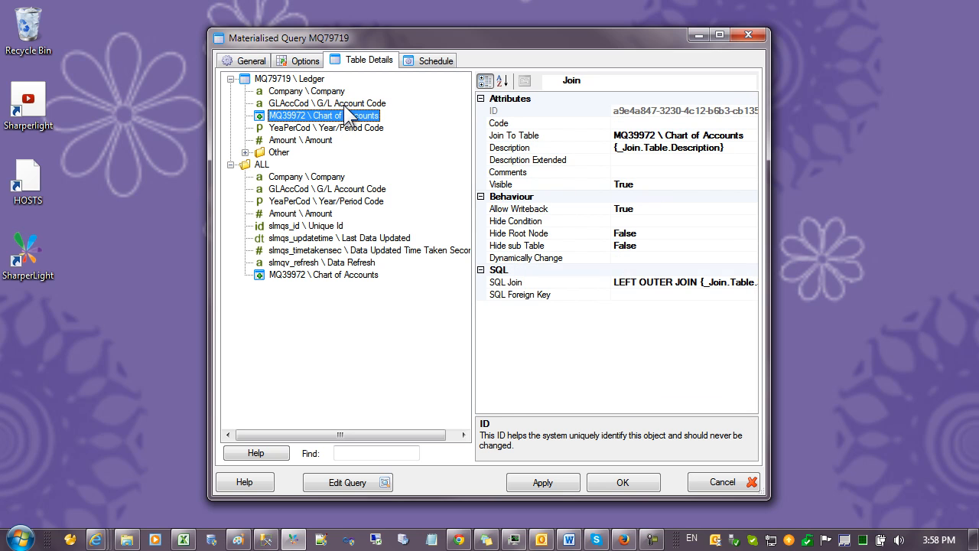
- Change the filter lookup type of the Ledger's G/L Account Code field to Inheritance
{"action": "left_click", "coordinate": [344, 105]}
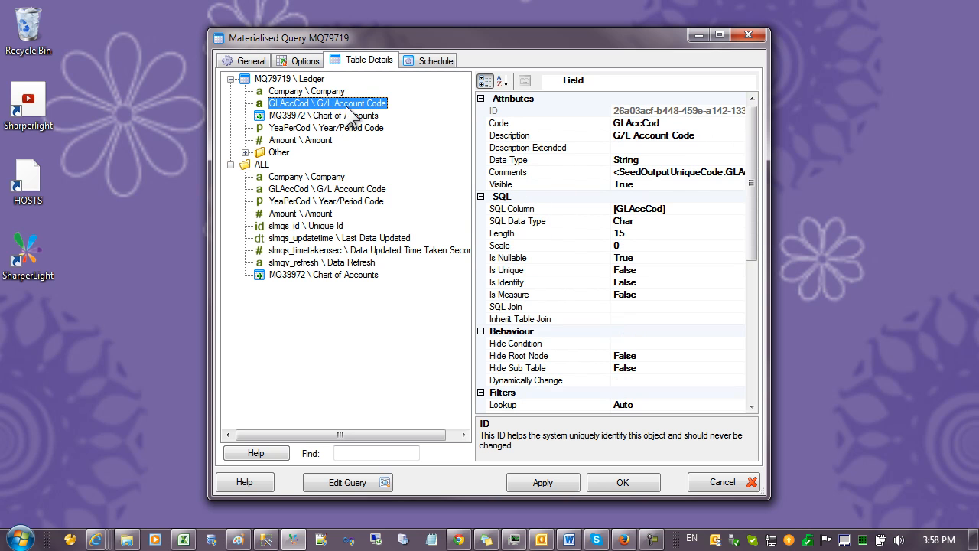
{"action": "left_click_drag", "start_coordinate": [749, 211], "coordinate": [758, 291]}
{"action": "left_click", "coordinate": [667, 233]}
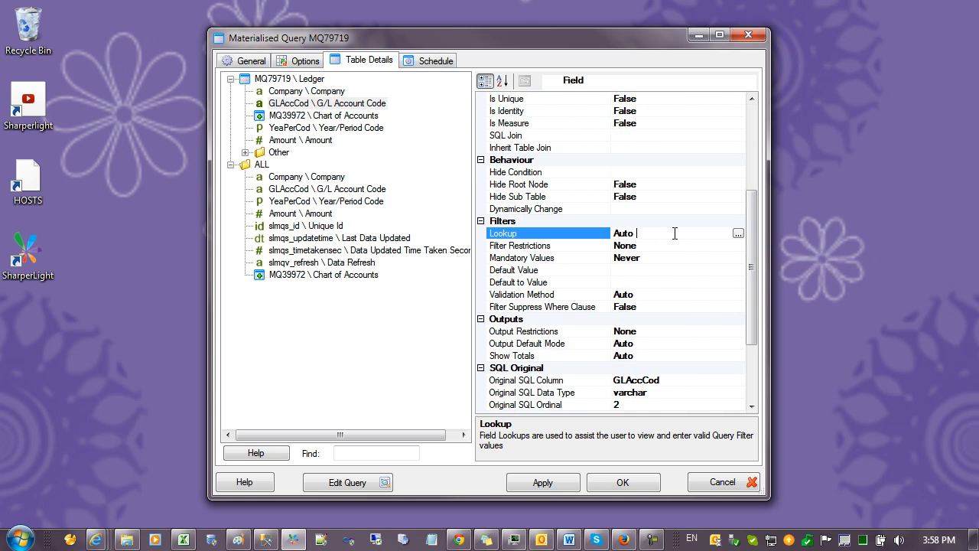
{"action": "left_click", "coordinate": [737, 233]}
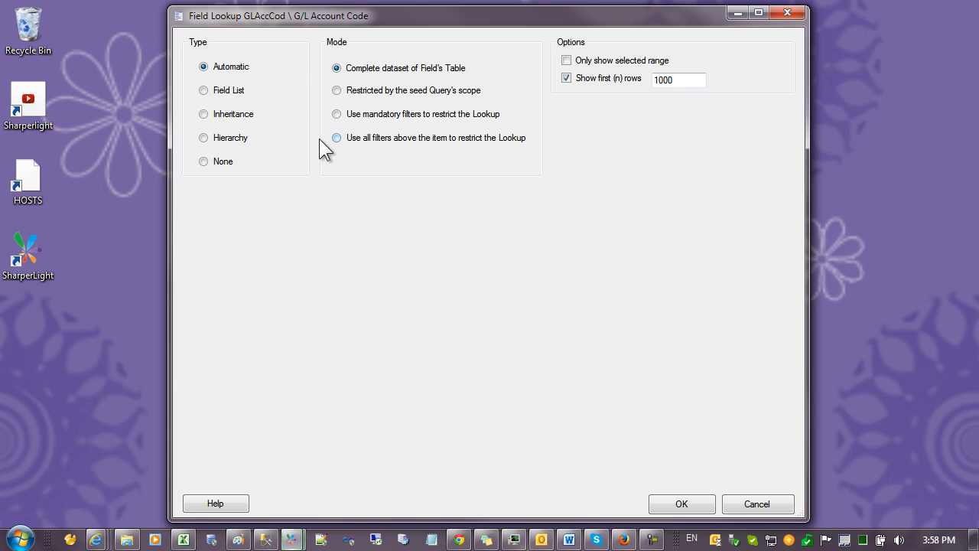
{"action": "left_click", "coordinate": [224, 116]}
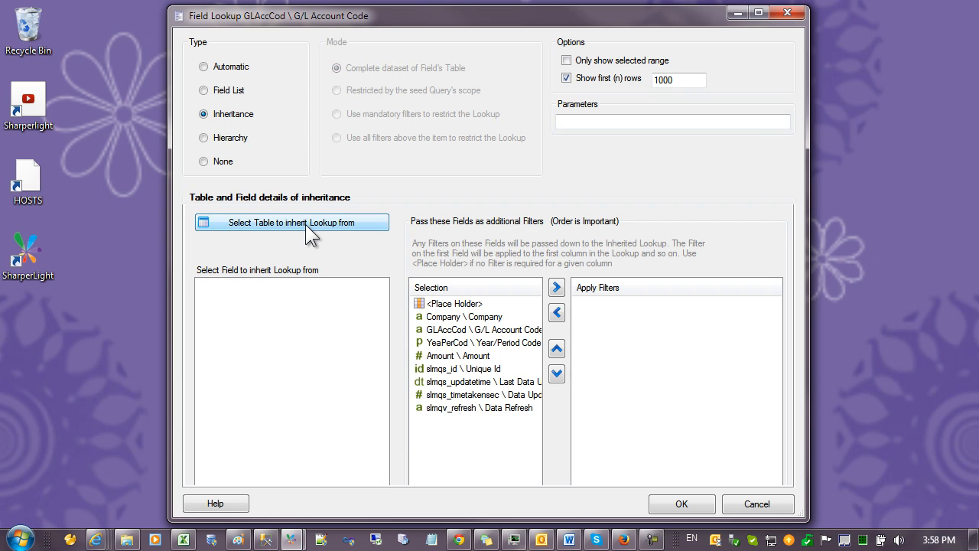
- Inherit the G/L Account Code lookup from the Account Code field of the Chart of Accounts table and accept it
{"action": "left_click", "coordinate": [307, 222]}
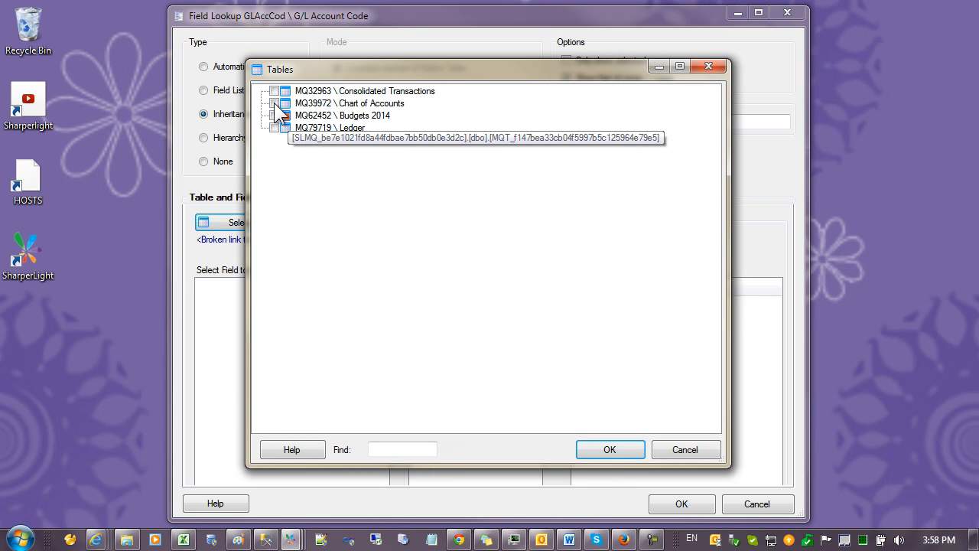
{"action": "left_click", "coordinate": [609, 449]}
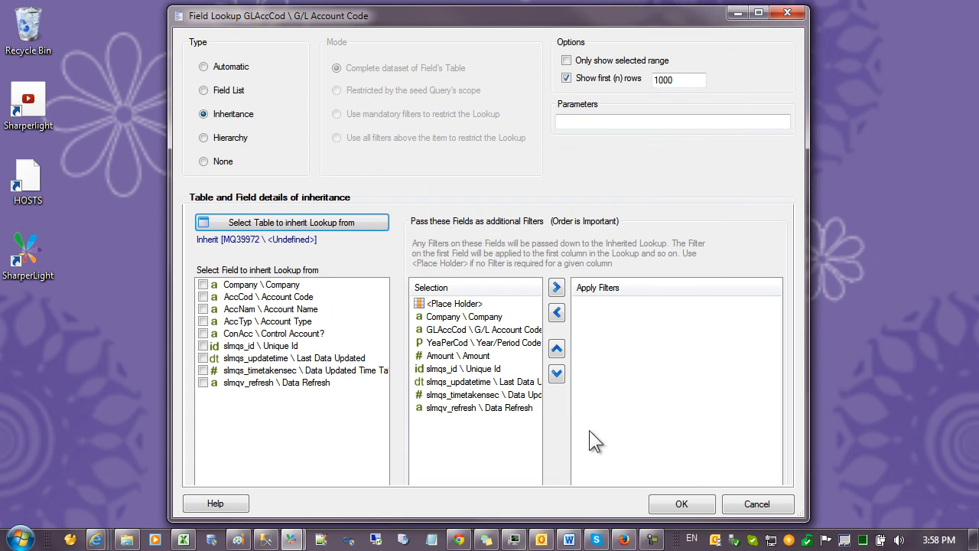
{"action": "left_click", "coordinate": [202, 299]}
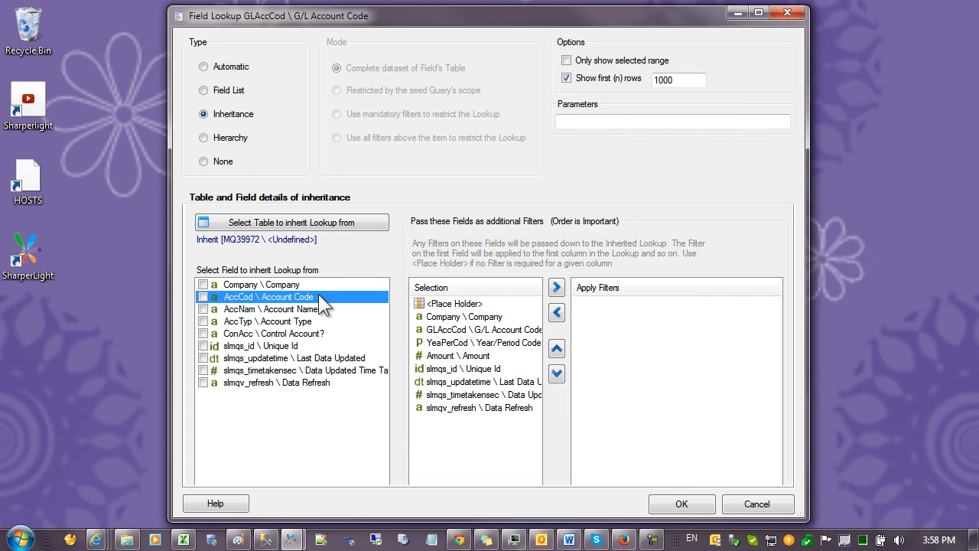
{"action": "left_click", "coordinate": [205, 297]}
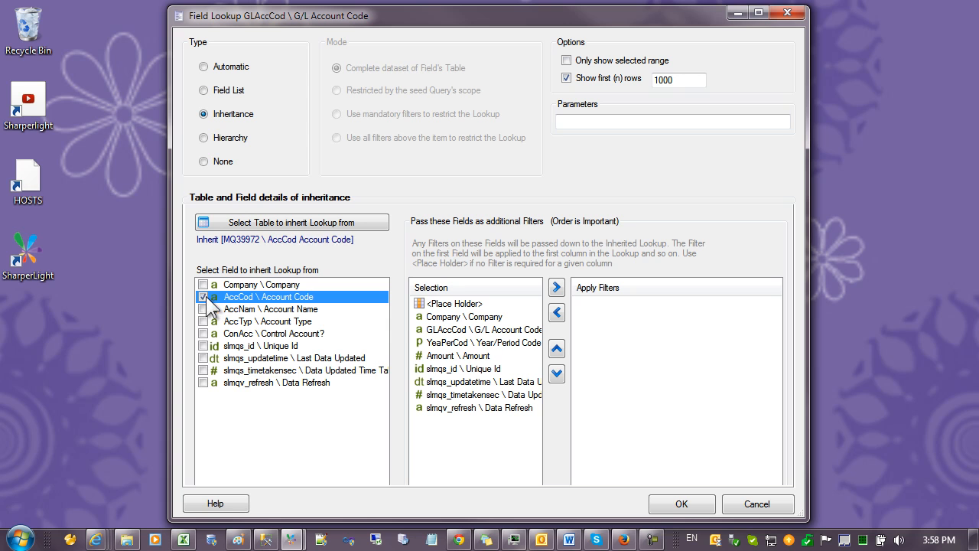
{"action": "left_click", "coordinate": [678, 504]}
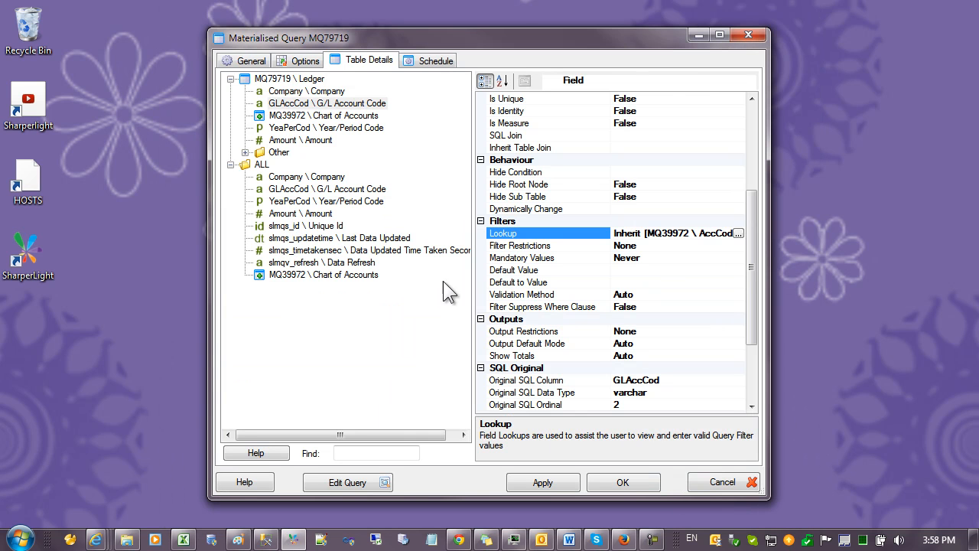
- Edit the Ledger's query so its outputs sort ascending by Company, G/L Account Code and Year/Period Code
{"action": "left_click", "coordinate": [316, 128]}
{"action": "left_click", "coordinate": [249, 61]}
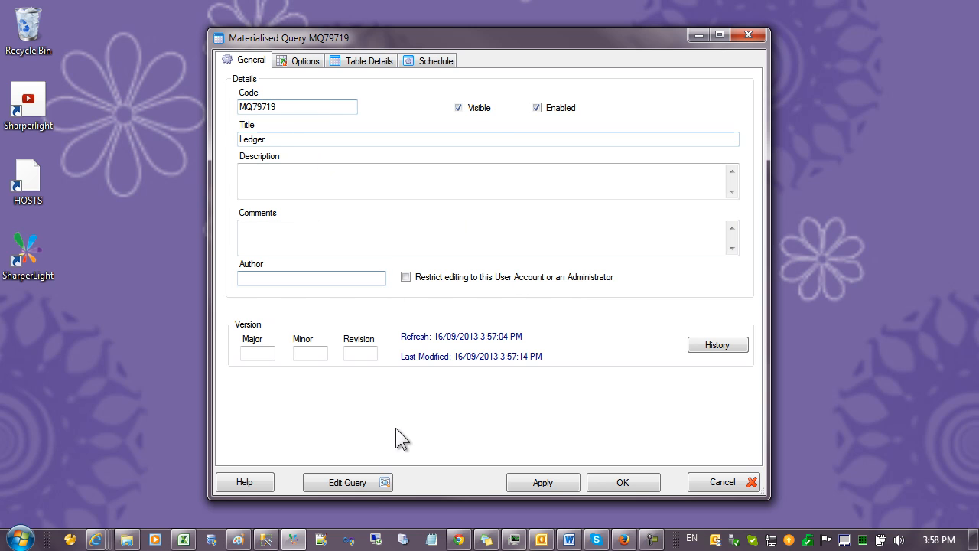
{"action": "left_click", "coordinate": [366, 482]}
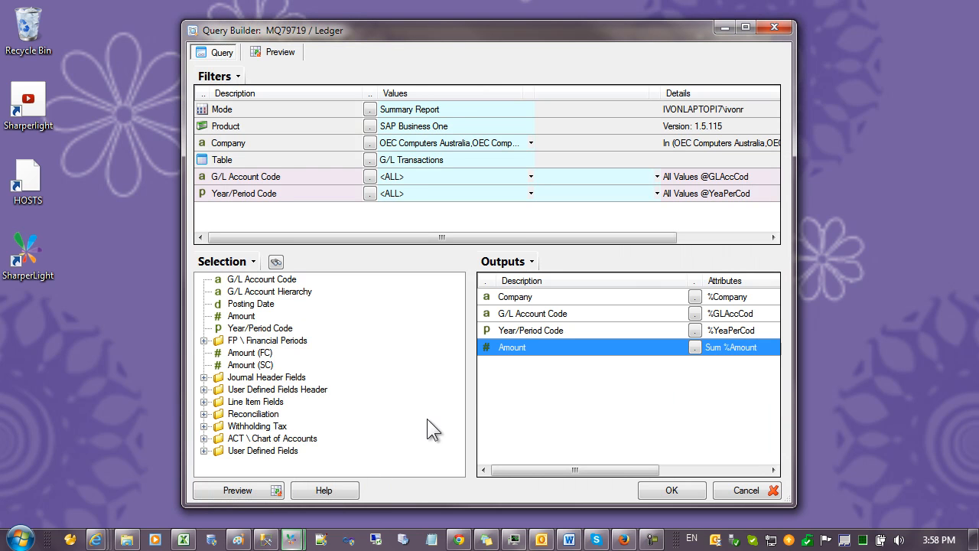
{"action": "left_click", "coordinate": [525, 299]}
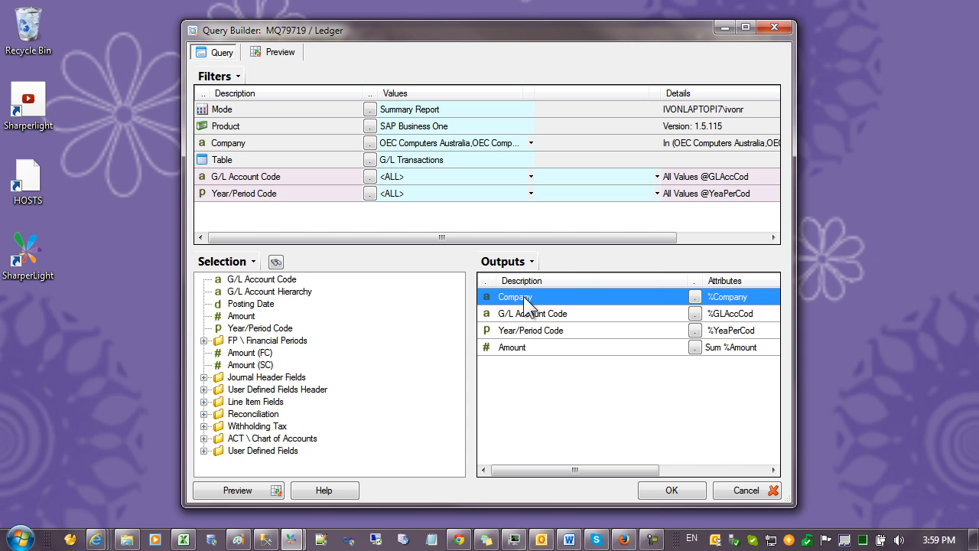
{"action": "right_click", "coordinate": [525, 301]}
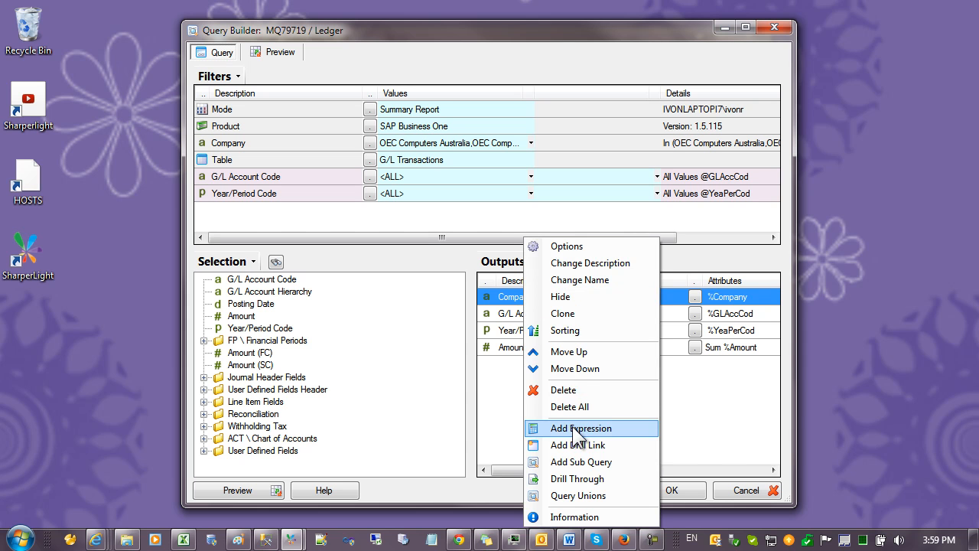
{"action": "left_click", "coordinate": [566, 331]}
{"action": "left_click", "coordinate": [302, 93]}
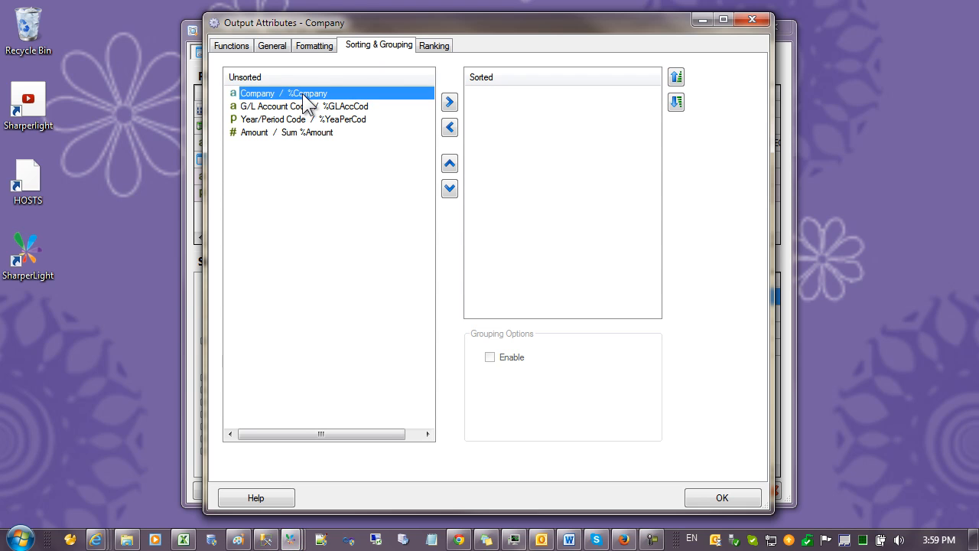
{"action": "double_click", "coordinate": [302, 94]}
{"action": "left_click", "coordinate": [333, 89]}
{"action": "double_click", "coordinate": [332, 90]}
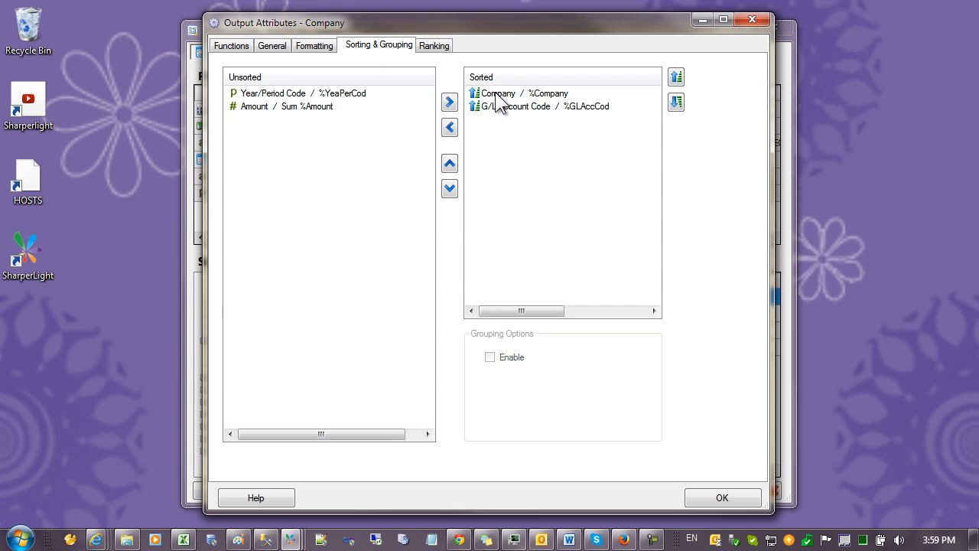
{"action": "left_click", "coordinate": [353, 92]}
{"action": "double_click", "coordinate": [353, 92]}
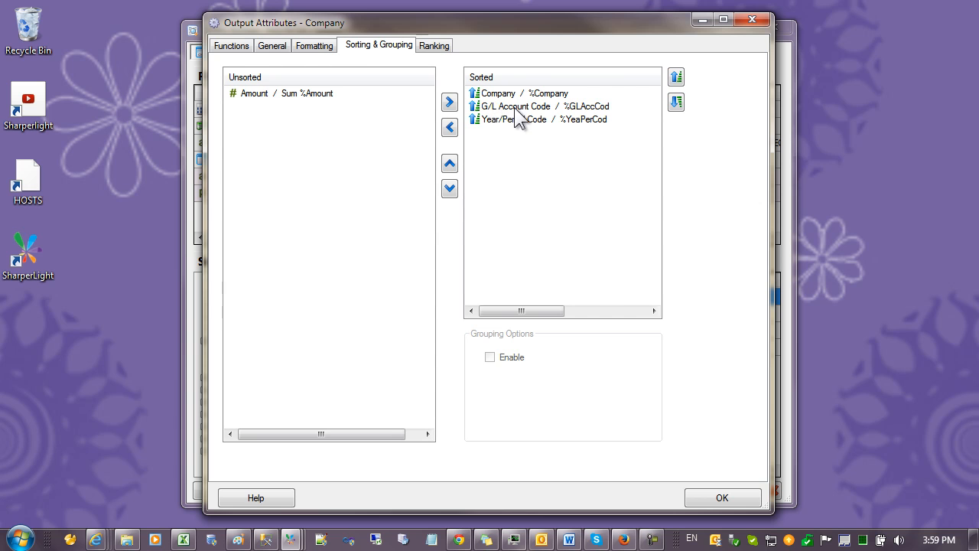
{"action": "left_click", "coordinate": [516, 118]}
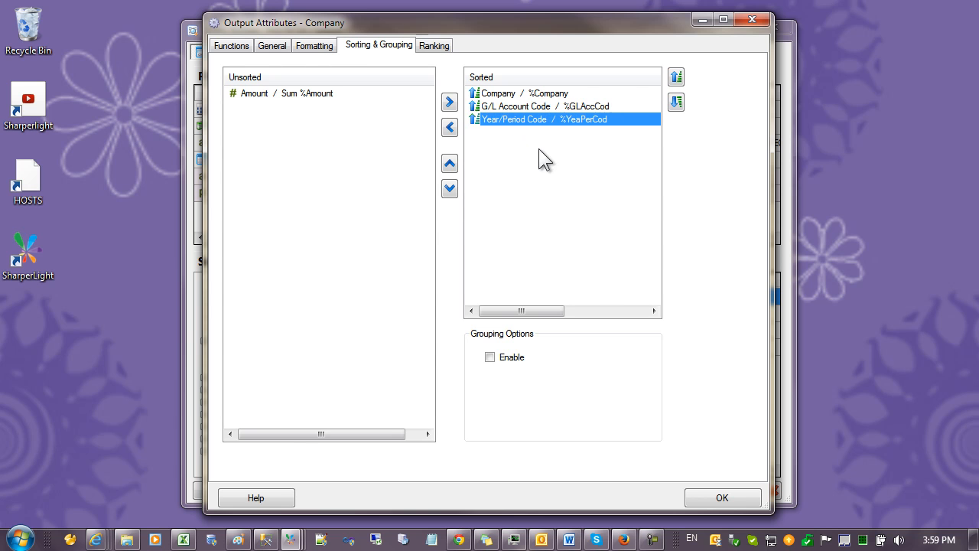
{"action": "left_click", "coordinate": [707, 496]}
- Accept the edited query, synchronise and refresh the materialised Ledger data, and save the Ledger table
{"action": "left_click", "coordinate": [673, 491]}
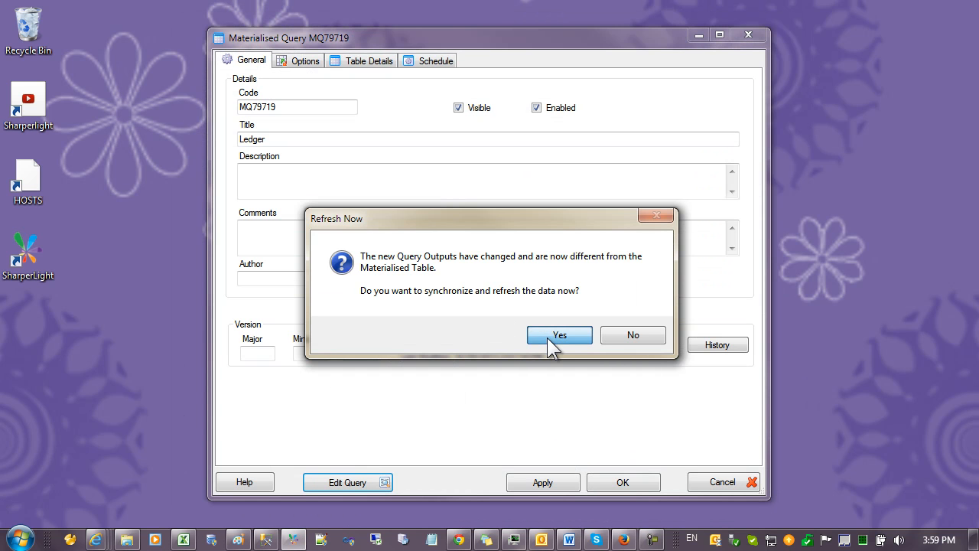
{"action": "left_click", "coordinate": [547, 336]}
{"action": "left_click", "coordinate": [526, 325]}
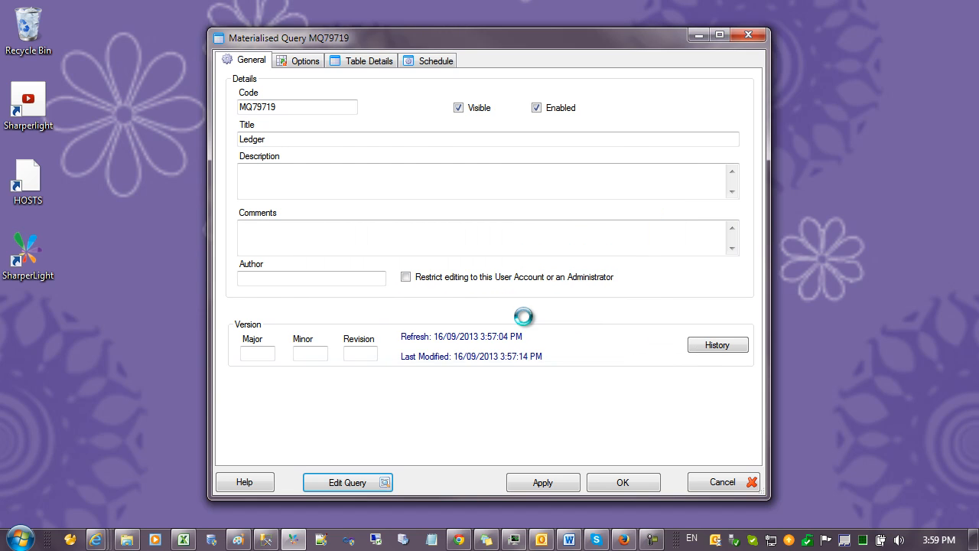
{"action": "left_click", "coordinate": [623, 480]}
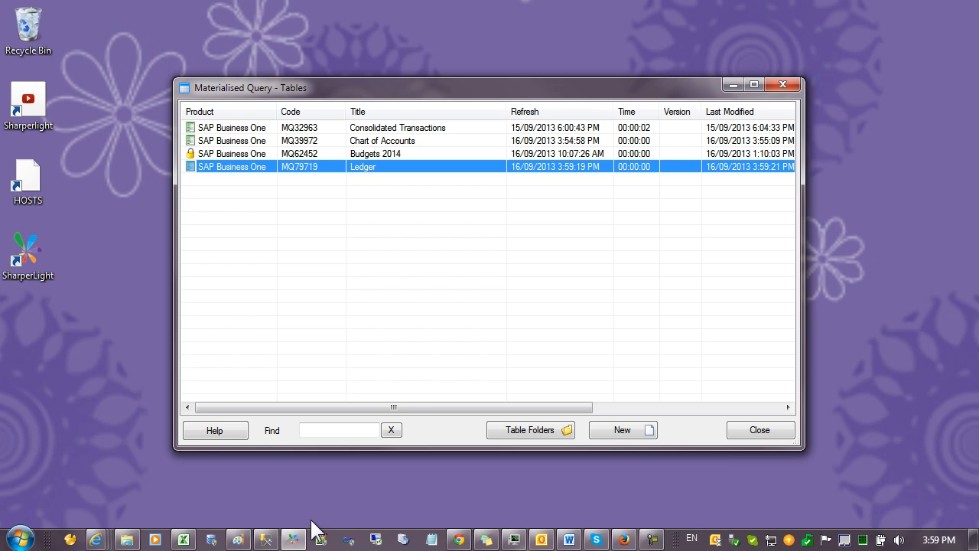
- Open a separate Query Builder and set the product to Materialised Query Demo and the table to Ledger
{"action": "double_click", "coordinate": [31, 249]}
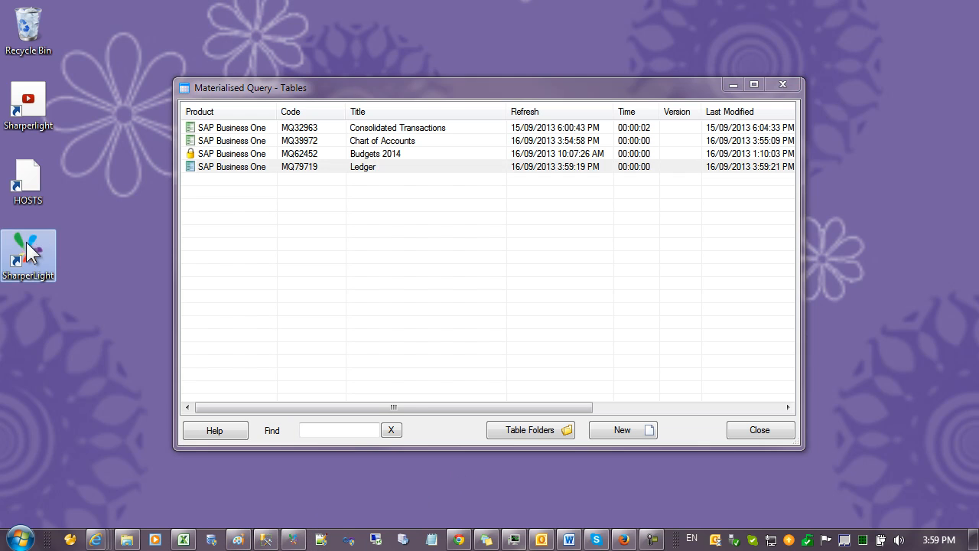
{"action": "left_click", "coordinate": [357, 159]}
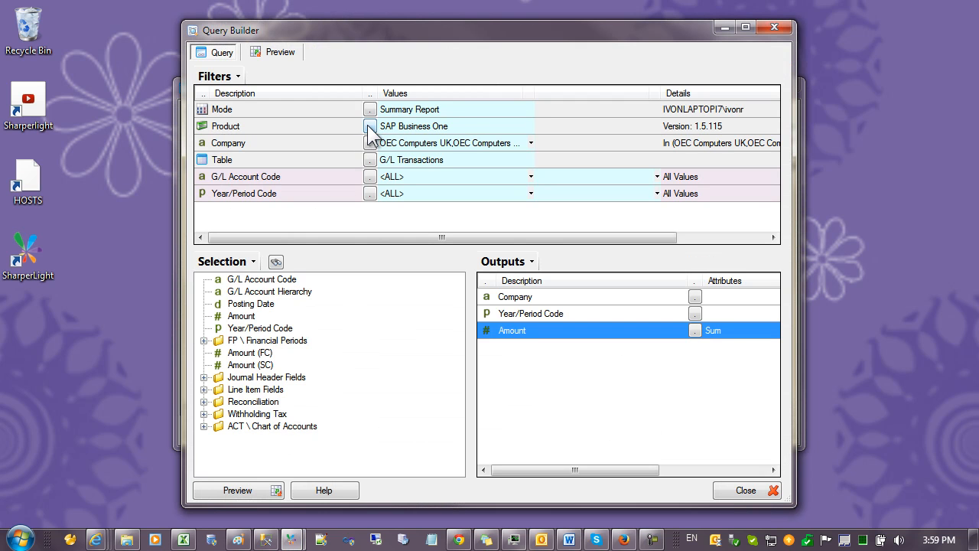
{"action": "left_click", "coordinate": [370, 127]}
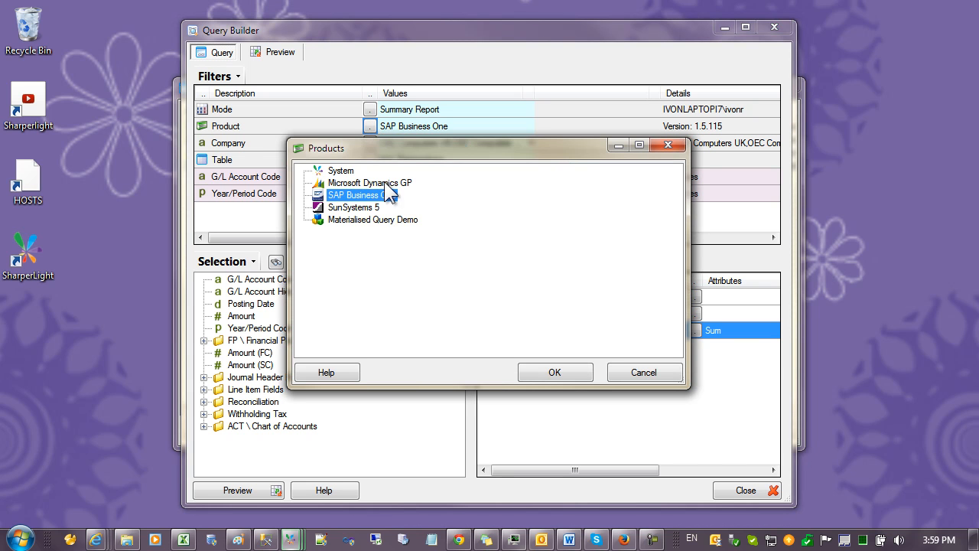
{"action": "double_click", "coordinate": [382, 221]}
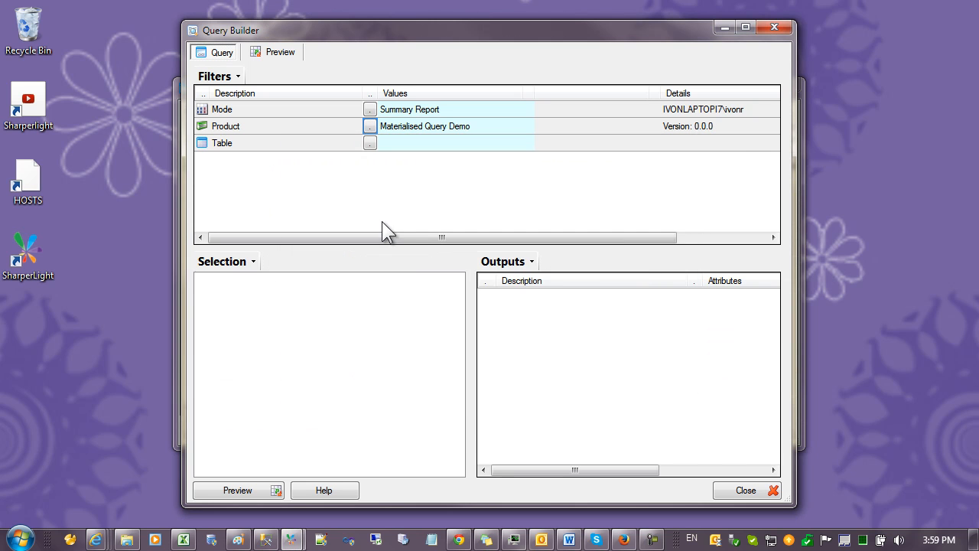
{"action": "left_click", "coordinate": [370, 143]}
{"action": "left_click", "coordinate": [296, 103]}
{"action": "double_click", "coordinate": [293, 103]}
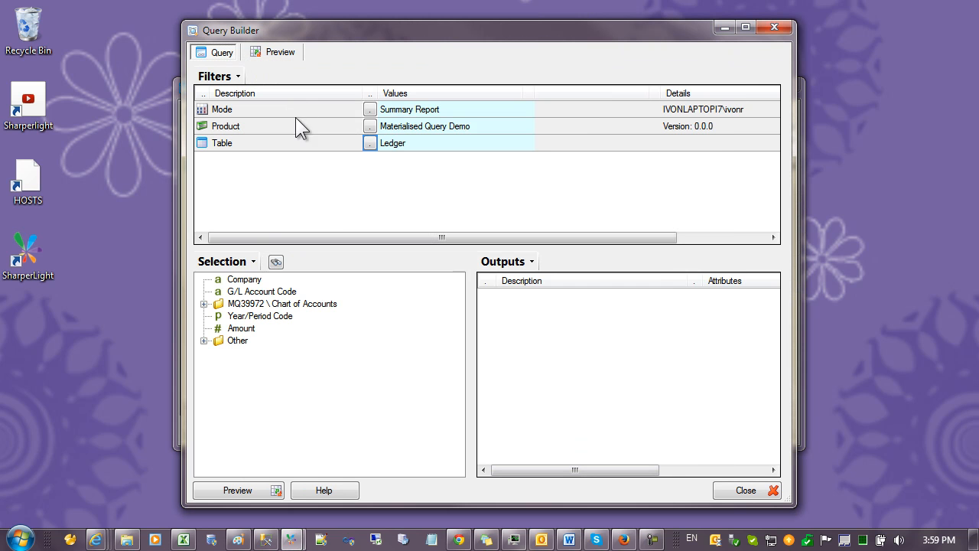
- Add the Ledger's Company and G/L Account Code fields to the query outputs
{"action": "left_click", "coordinate": [245, 280]}
{"action": "left_click", "coordinate": [264, 291]}
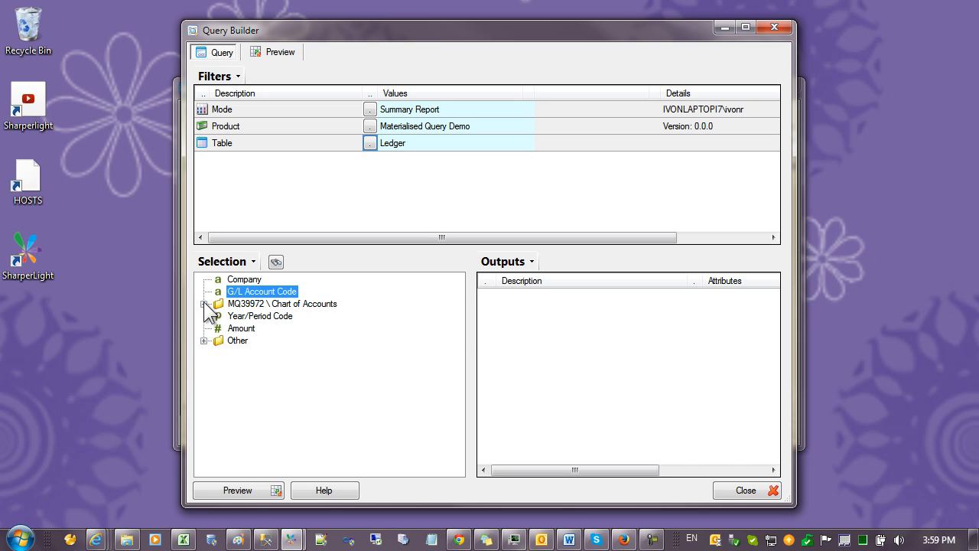
{"action": "left_click", "coordinate": [242, 281]}
{"action": "double_click", "coordinate": [243, 280]}
{"action": "double_click", "coordinate": [268, 294]}
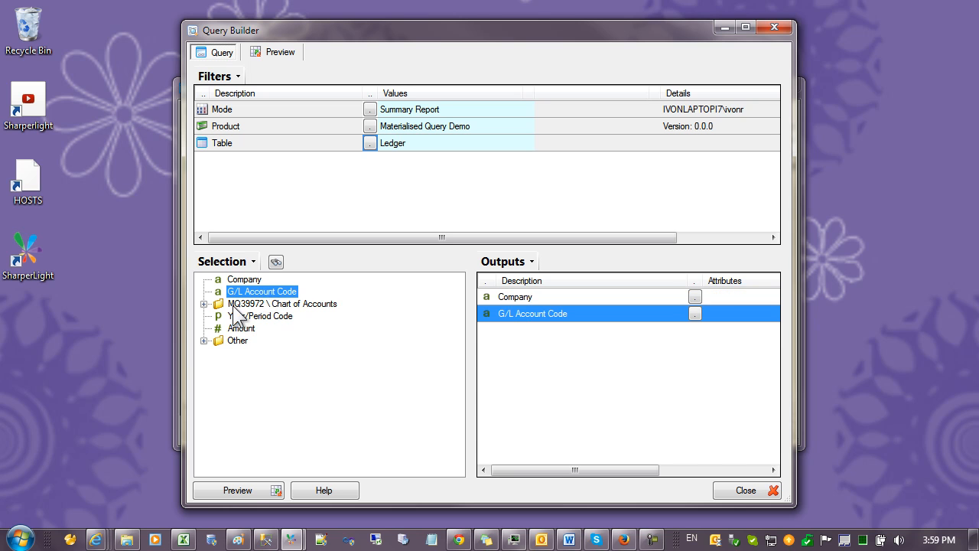
- Add Account Name and Account Type from the joined Chart of Accounts, plus the Ledger's Year/Period Code and Amount, to the outputs
{"action": "left_click", "coordinate": [203, 305]}
{"action": "left_click_drag", "start_coordinate": [268, 337], "coordinate": [528, 349]}
{"action": "left_click_drag", "start_coordinate": [292, 355], "coordinate": [552, 359]}
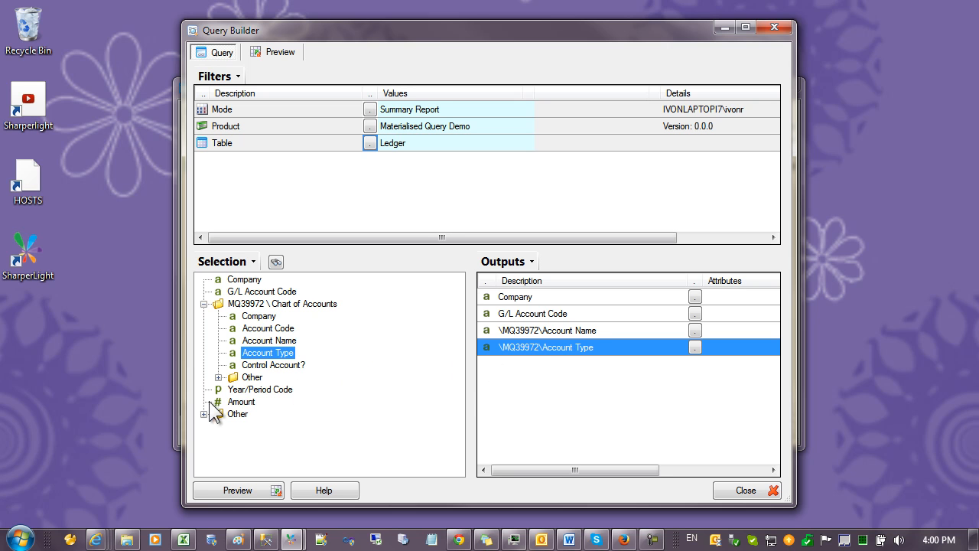
{"action": "left_click_drag", "start_coordinate": [240, 391], "coordinate": [548, 389]}
{"action": "left_click_drag", "start_coordinate": [253, 401], "coordinate": [523, 413]}
- Preview the Ledger query's rows and examine the generated SQL statement, including its source tables and left outer join
{"action": "left_click", "coordinate": [281, 52]}
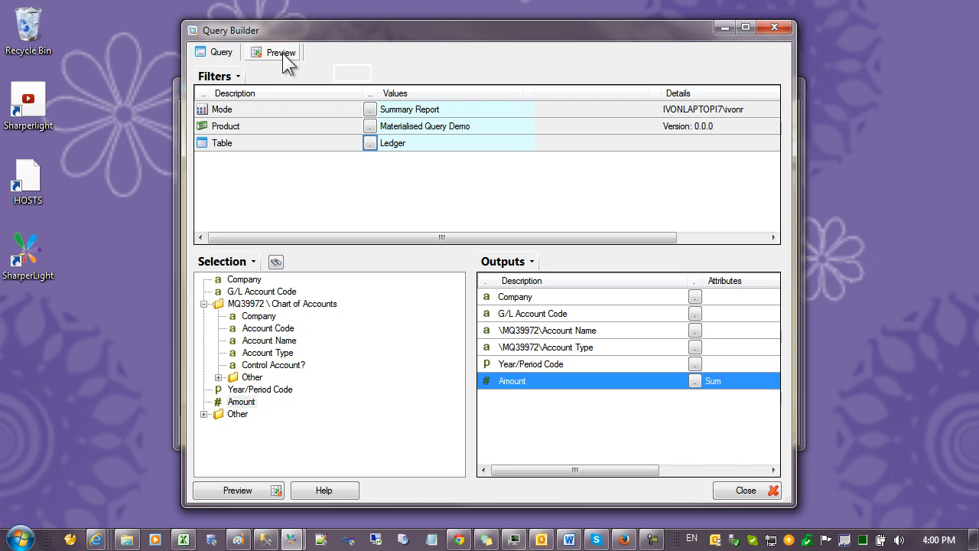
{"action": "left_click", "coordinate": [376, 151]}
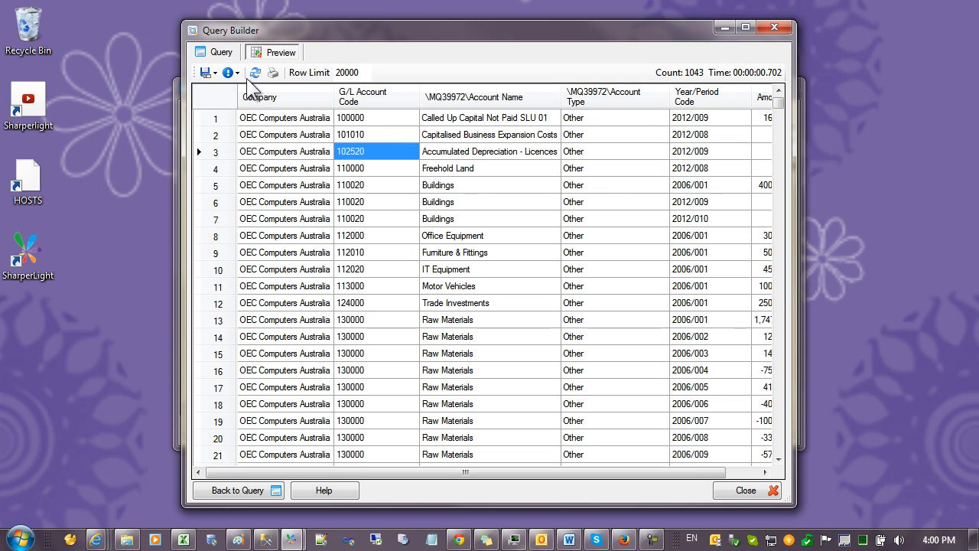
{"action": "left_click", "coordinate": [229, 73]}
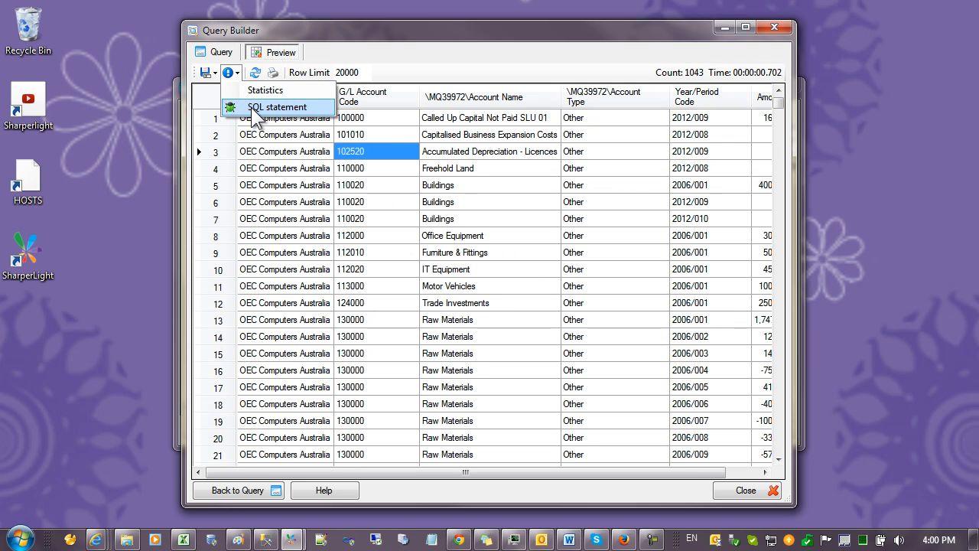
{"action": "left_click", "coordinate": [277, 107]}
{"action": "left_click", "coordinate": [334, 238]}
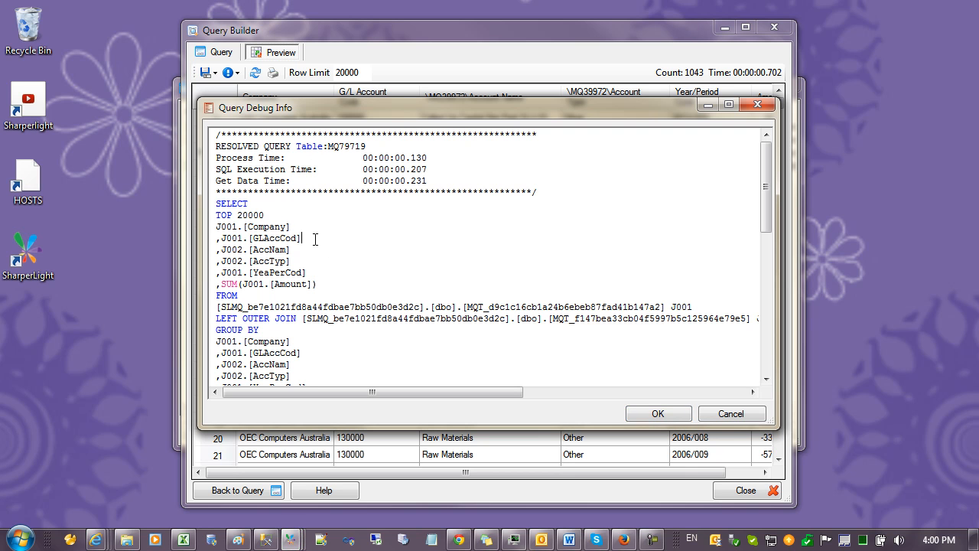
{"action": "scroll", "coordinate": [315, 242], "scroll_direction": "down", "scroll_amount": 3}
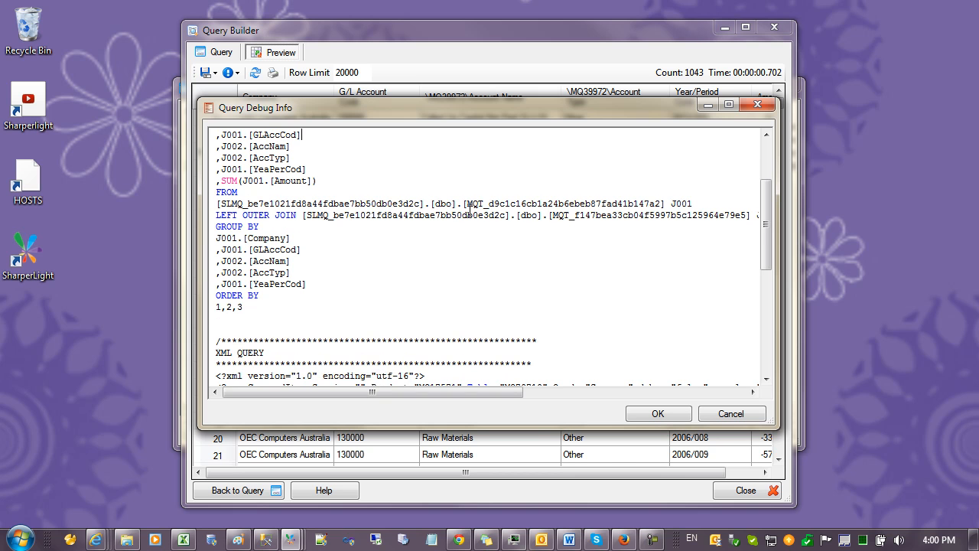
{"action": "mouse_move", "coordinate": [455, 392]}
{"action": "left_mouse_down"}
{"action": "mouse_move", "coordinate": [690, 390]}
{"action": "mouse_move", "coordinate": [443, 393]}
{"action": "left_mouse_up"}
{"action": "left_click", "coordinate": [353, 261]}
{"action": "left_click", "coordinate": [744, 412]}
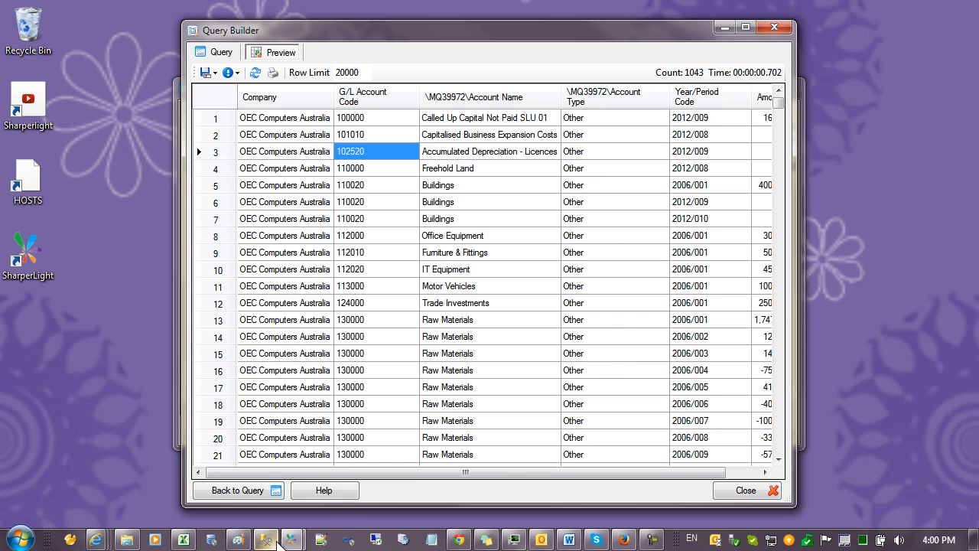
- Switch to Microsoft SQL Server Management Studio, refresh the SLMQ_be7e1021fd8a44fdbae7bb50db0e3d2c database and expand its tables
{"action": "mouse_move", "coordinate": [275, 541]}
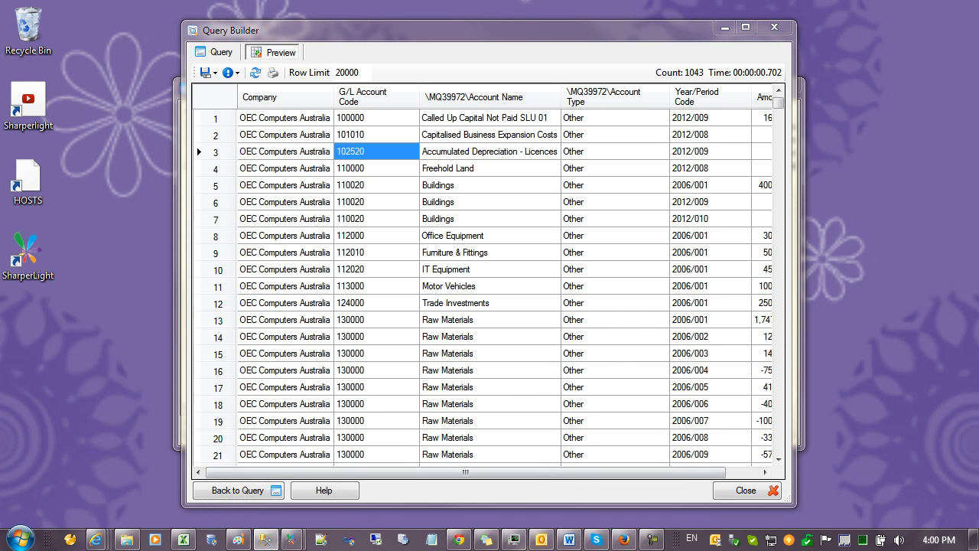
{"action": "key", "text": "alt+Tab"}
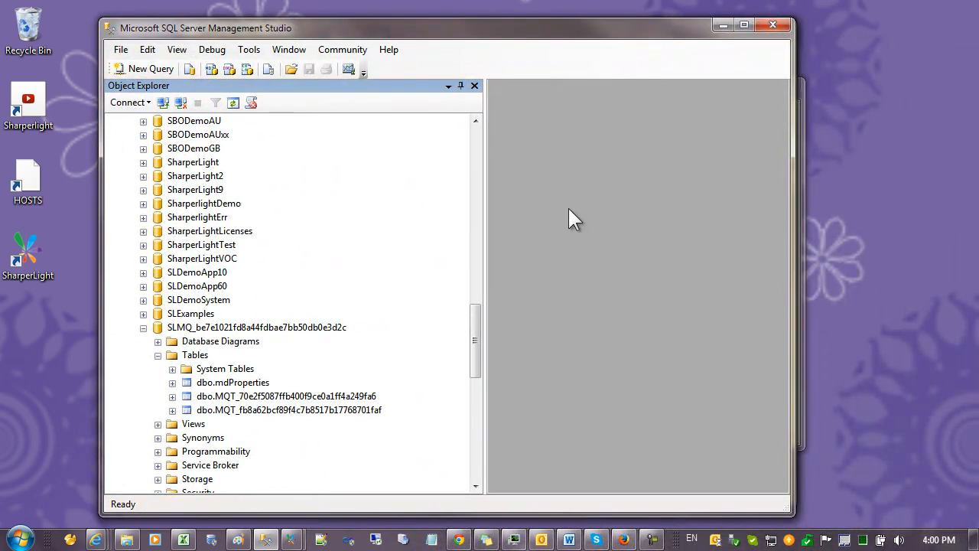
{"action": "left_click", "coordinate": [287, 327]}
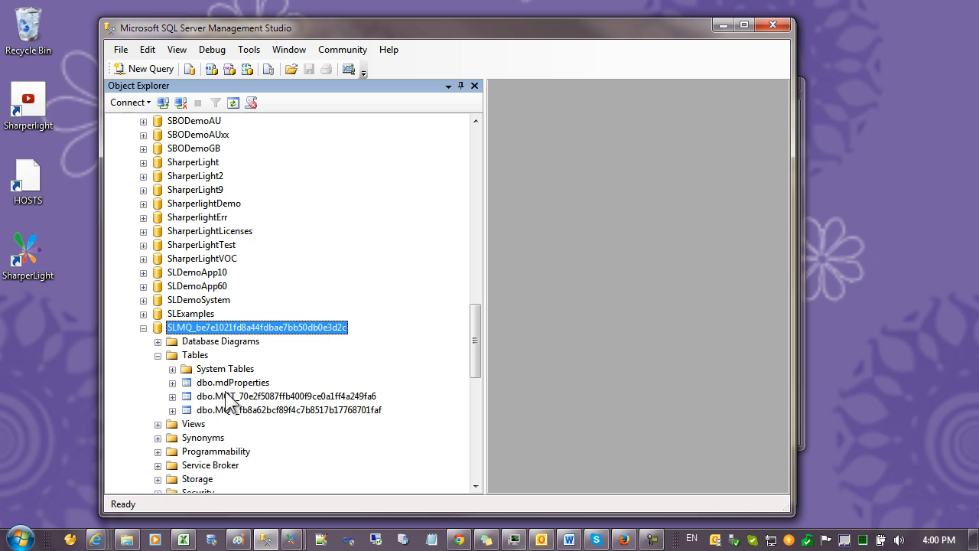
{"action": "right_click", "coordinate": [208, 330]}
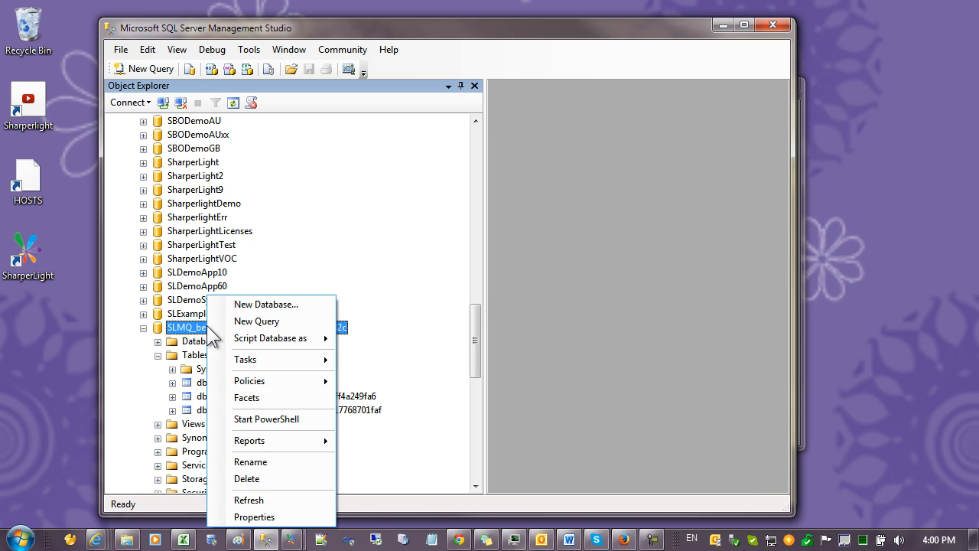
{"action": "left_click", "coordinate": [264, 500]}
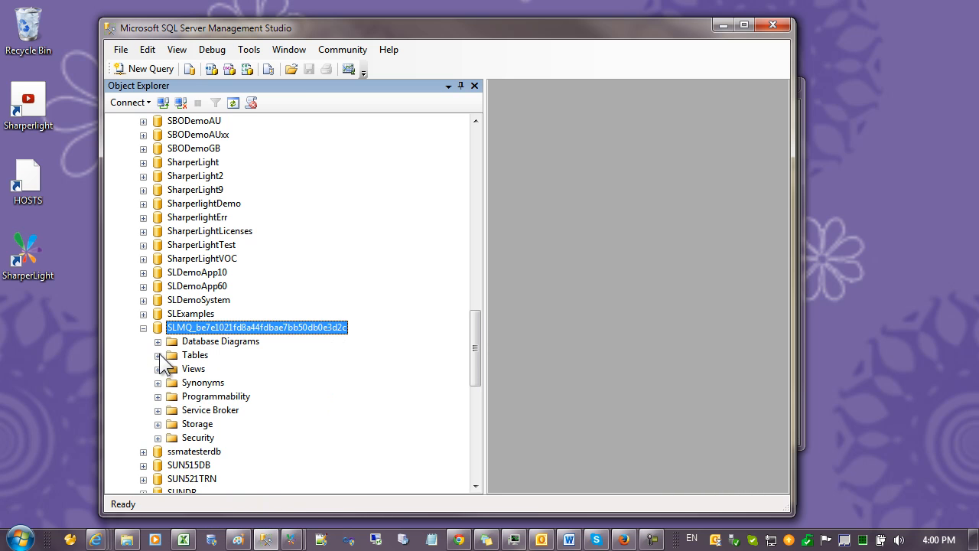
{"action": "left_click", "coordinate": [158, 356]}
- Examine the dbo.MQT tables that store the materialised queries in the SLMQ database
{"action": "left_click", "coordinate": [246, 396]}
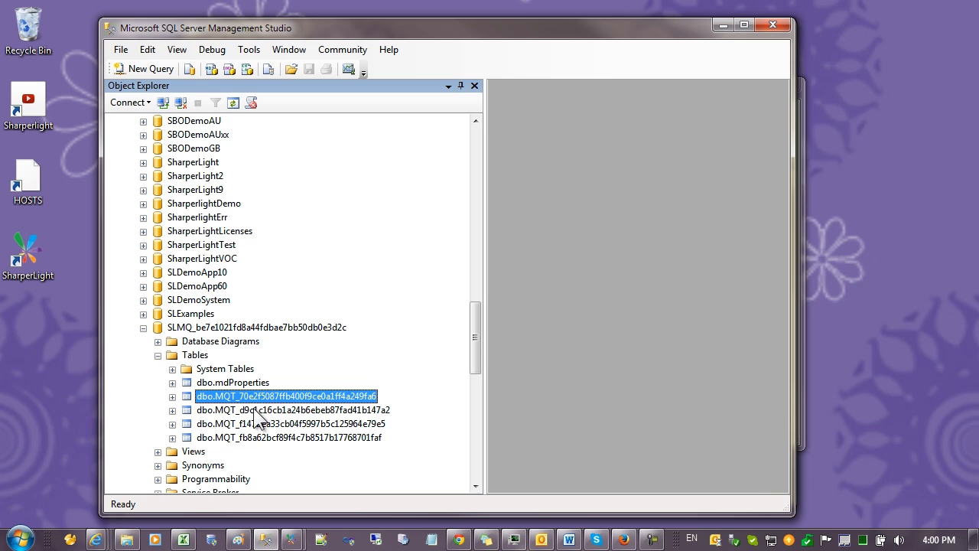
{"action": "left_click", "coordinate": [254, 411]}
{"action": "left_click", "coordinate": [256, 423]}
{"action": "left_click", "coordinate": [257, 437]}
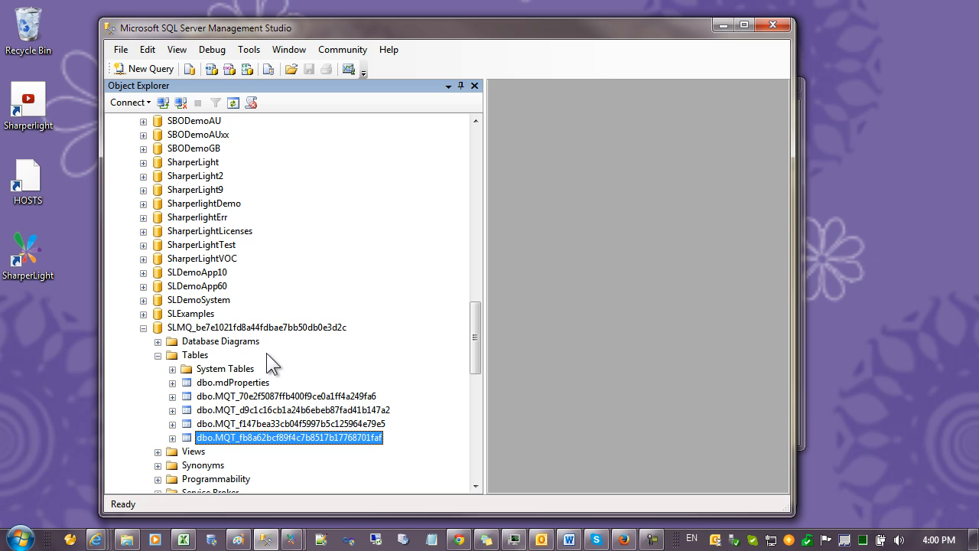
{"action": "right_click", "coordinate": [255, 324]}
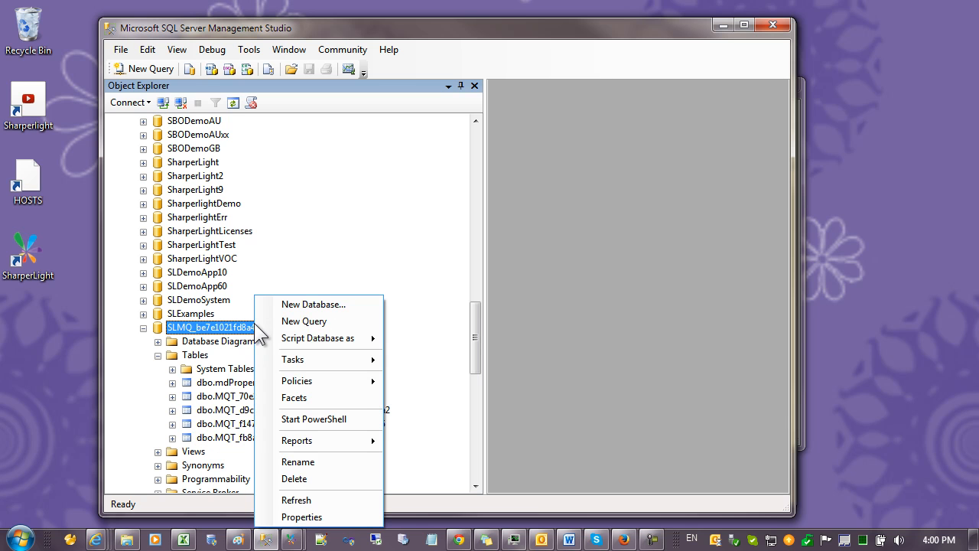
{"action": "mouse_move", "coordinate": [260, 374]}
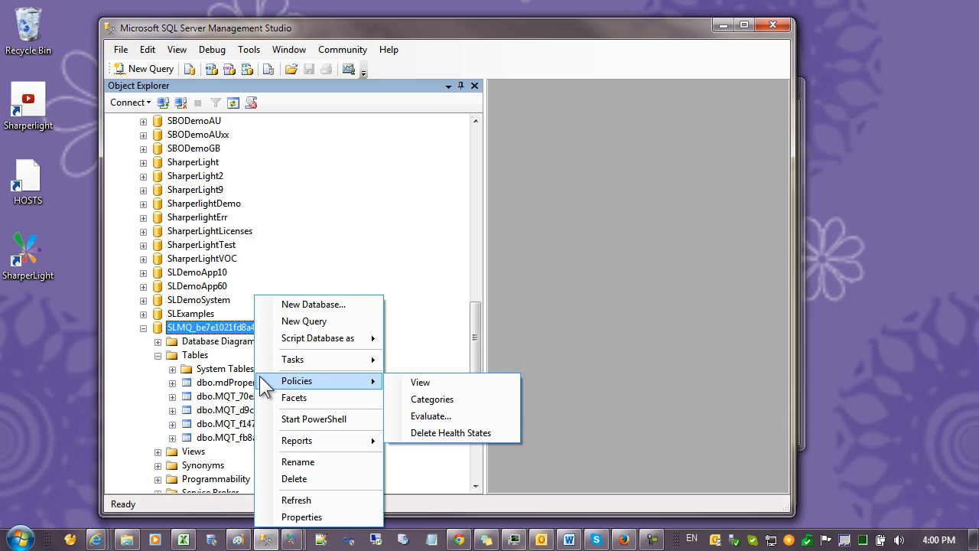
{"action": "left_click", "coordinate": [175, 335]}
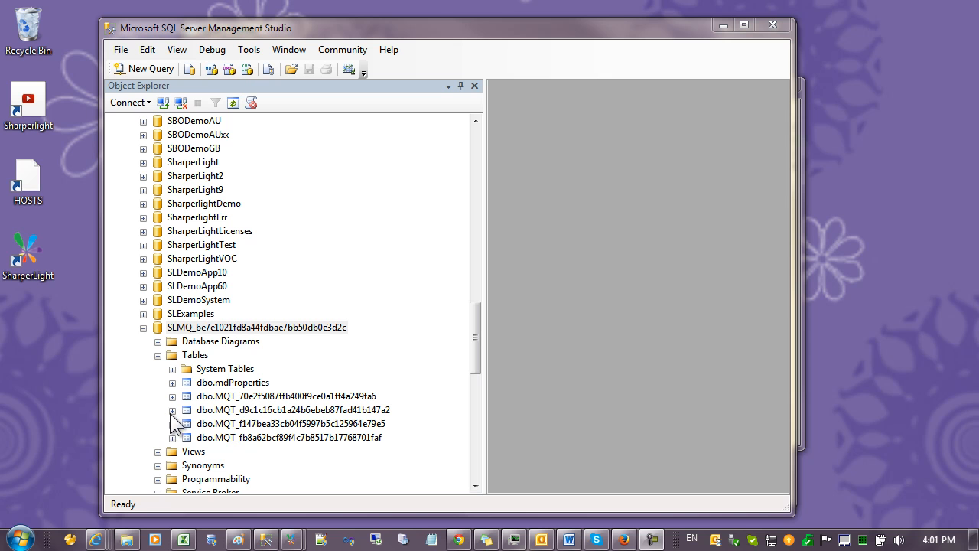
- Examine the indexes of the dbo.MQT_f147bea33cb04f5997b5c125964e79e5 table and the actions available for them
{"action": "left_click", "coordinate": [172, 424]}
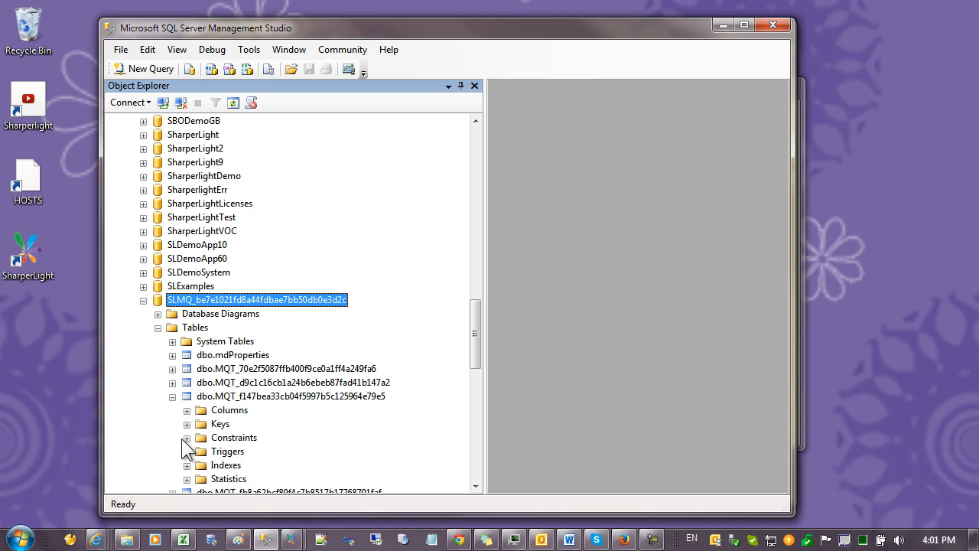
{"action": "left_click", "coordinate": [186, 465]}
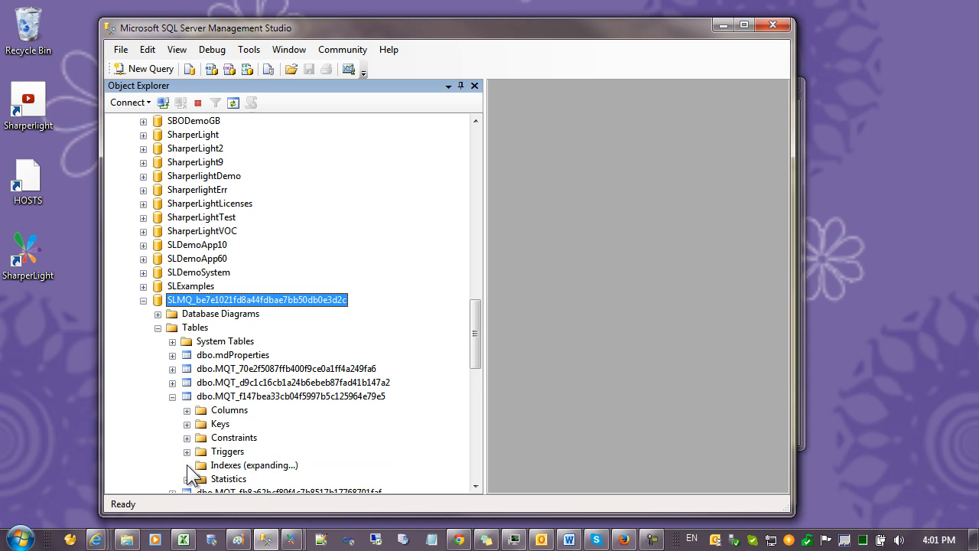
{"action": "scroll", "coordinate": [229, 436], "scroll_direction": "down", "scroll_amount": 3}
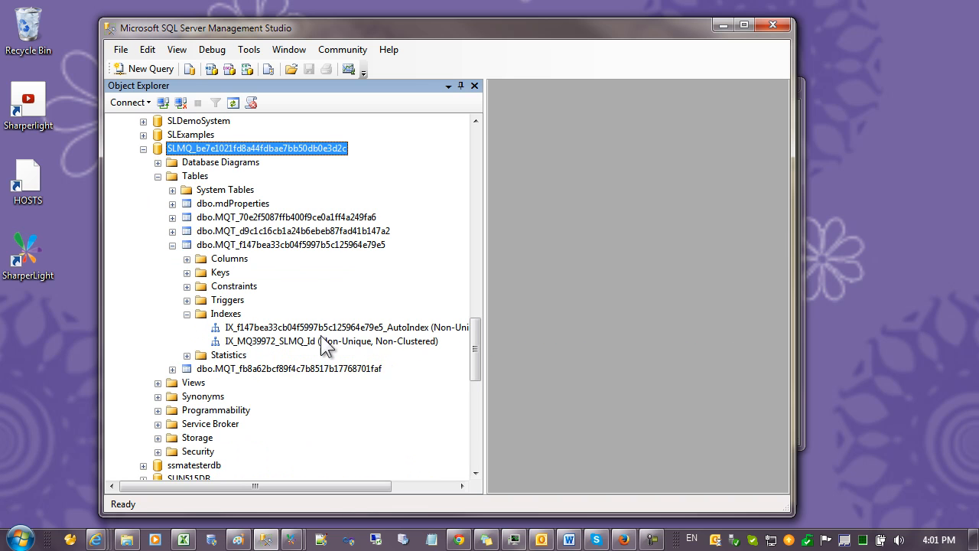
{"action": "right_click", "coordinate": [231, 316]}
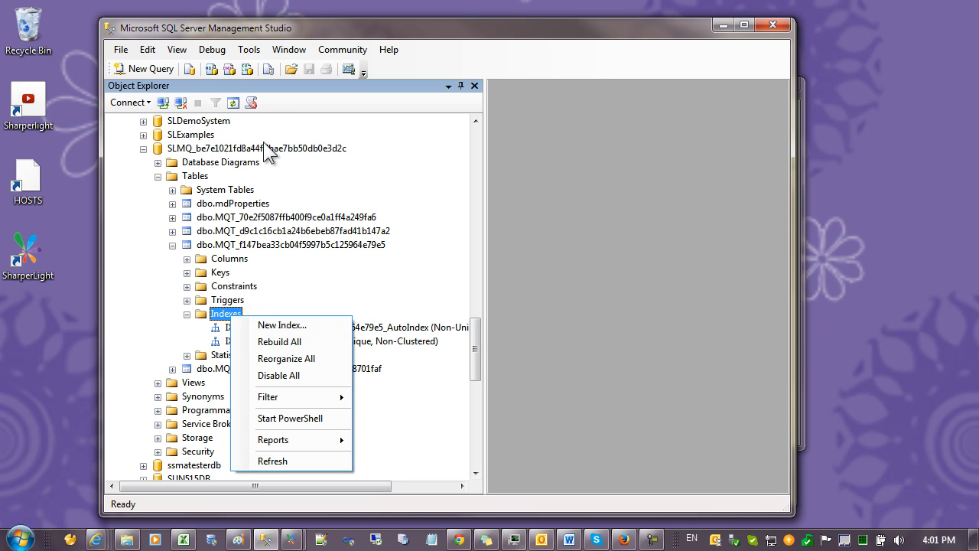
{"action": "left_click", "coordinate": [225, 151]}
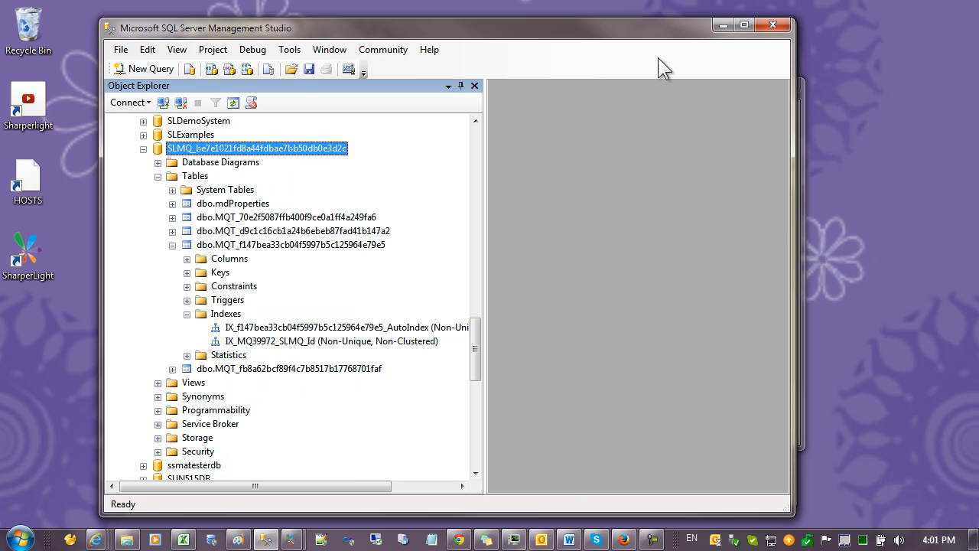
- Return to Sharperlight's materialised query tables, open the Ledger query in the Query Builder and select its Year/Period Code output
{"action": "left_click", "coordinate": [722, 25]}
{"action": "double_click", "coordinate": [359, 165]}
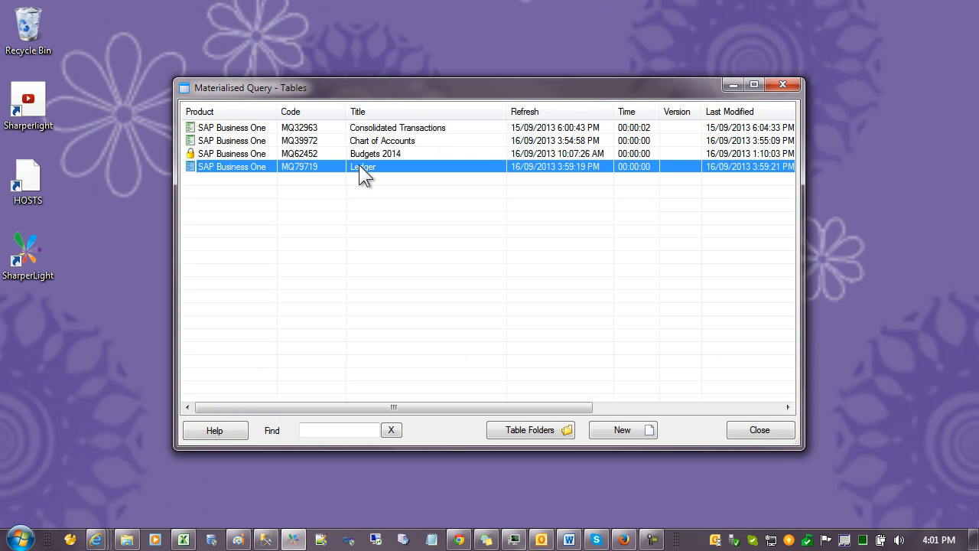
{"action": "left_click", "coordinate": [352, 478]}
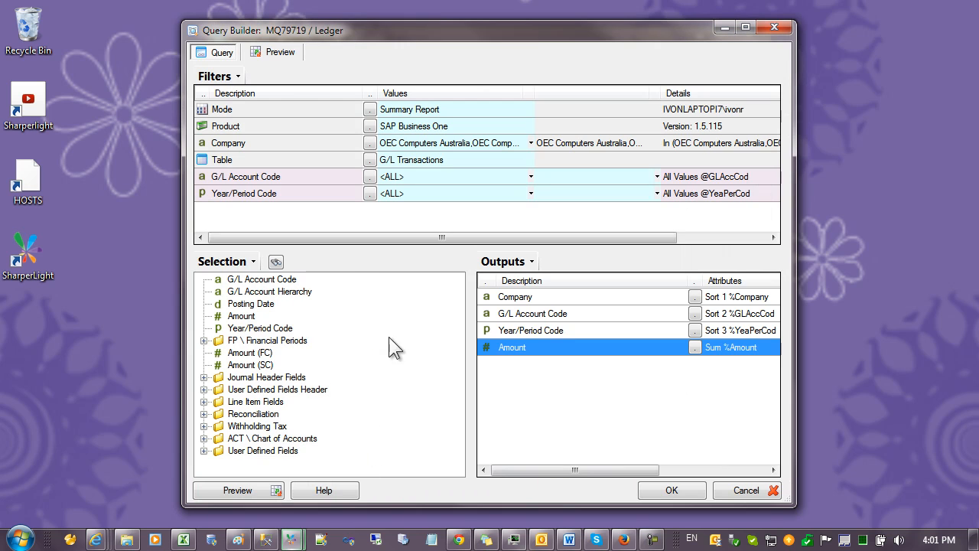
{"action": "left_click", "coordinate": [538, 316]}
{"action": "left_click", "coordinate": [550, 329]}
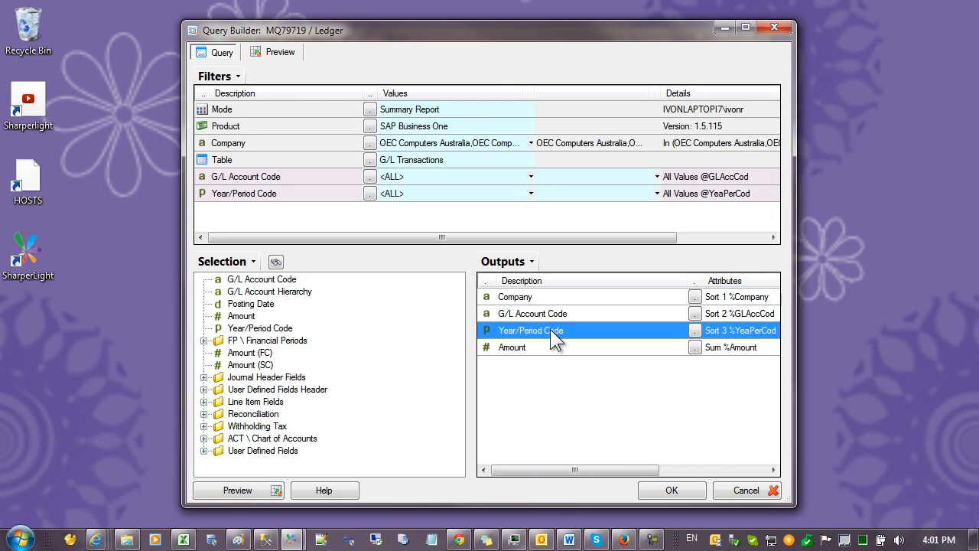
- Limit the Ledger query's Year/Period Code filter to PERIOD -1y through PERIOD instead of all periods, and accept the query
{"action": "left_click", "coordinate": [396, 181]}
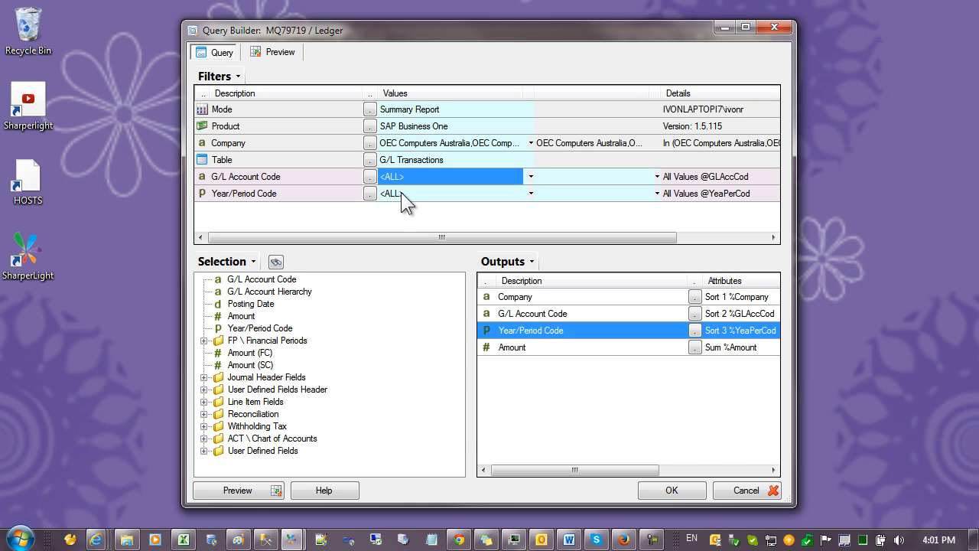
{"action": "left_click", "coordinate": [401, 192]}
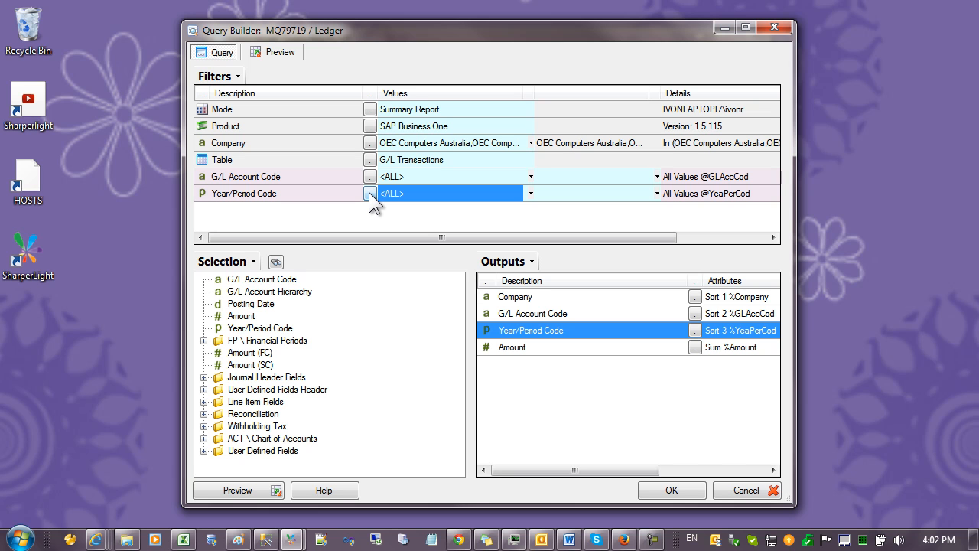
{"action": "left_click", "coordinate": [369, 193]}
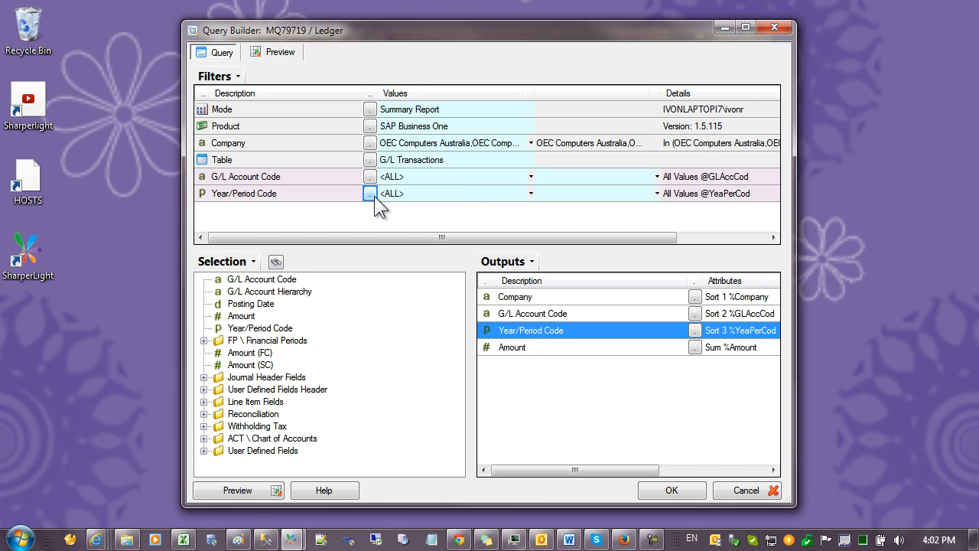
{"action": "left_click", "coordinate": [370, 194]}
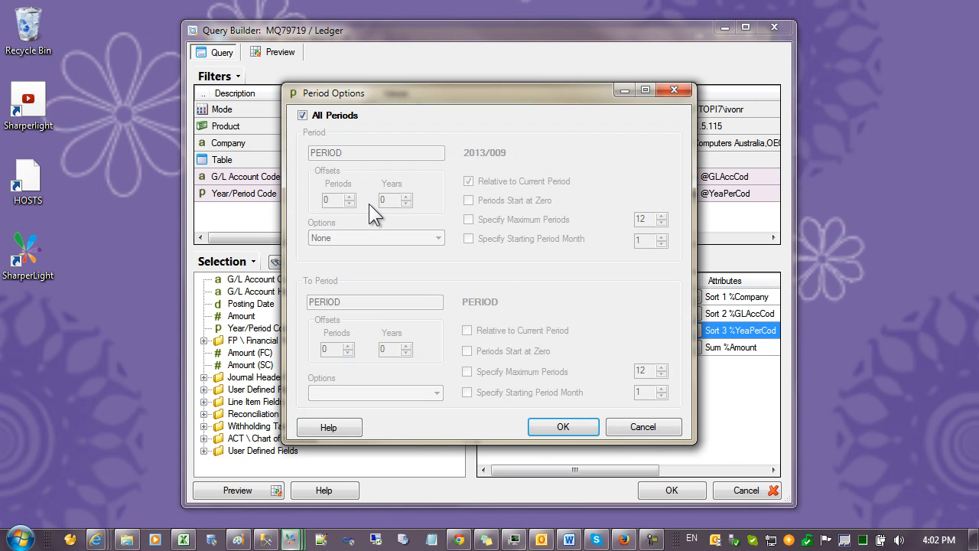
{"action": "left_click", "coordinate": [317, 115]}
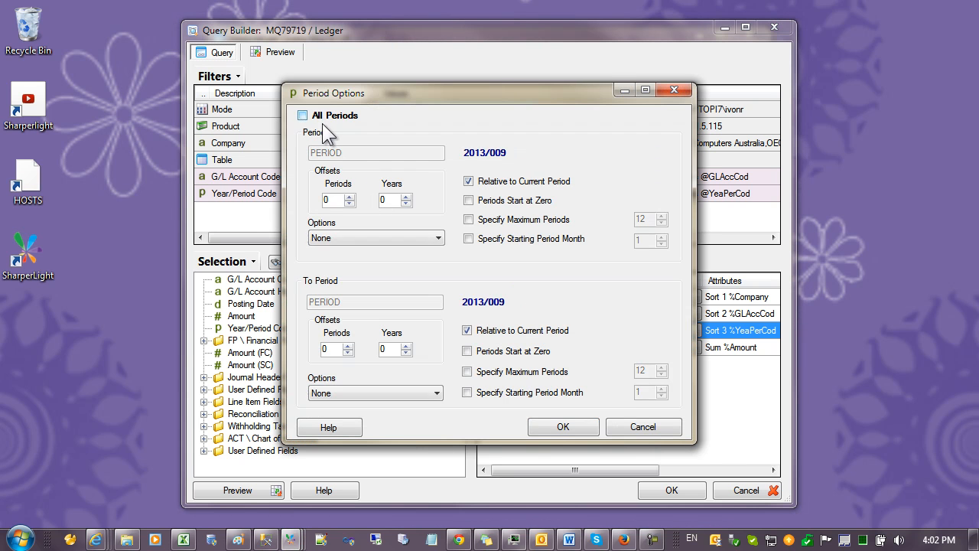
{"action": "left_click", "coordinate": [406, 204]}
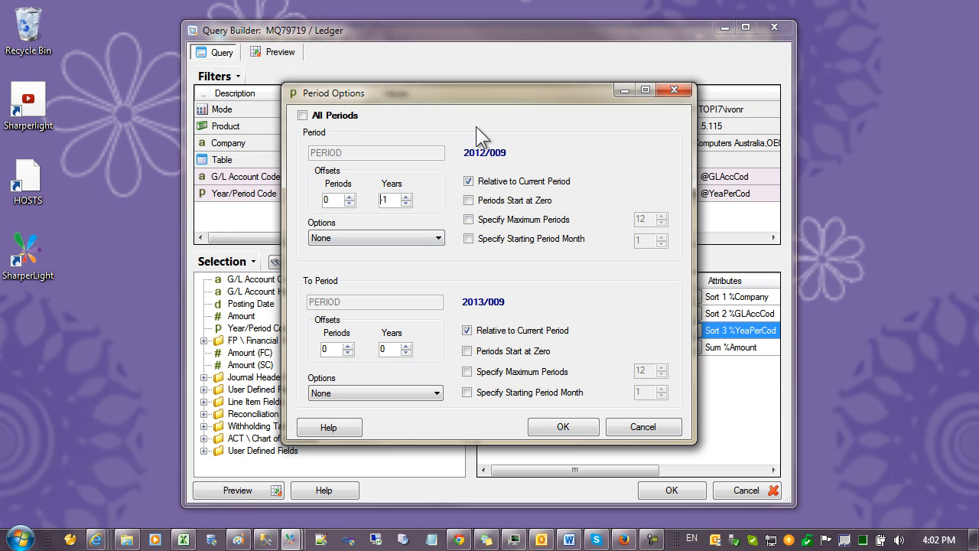
{"action": "left_click", "coordinate": [563, 430]}
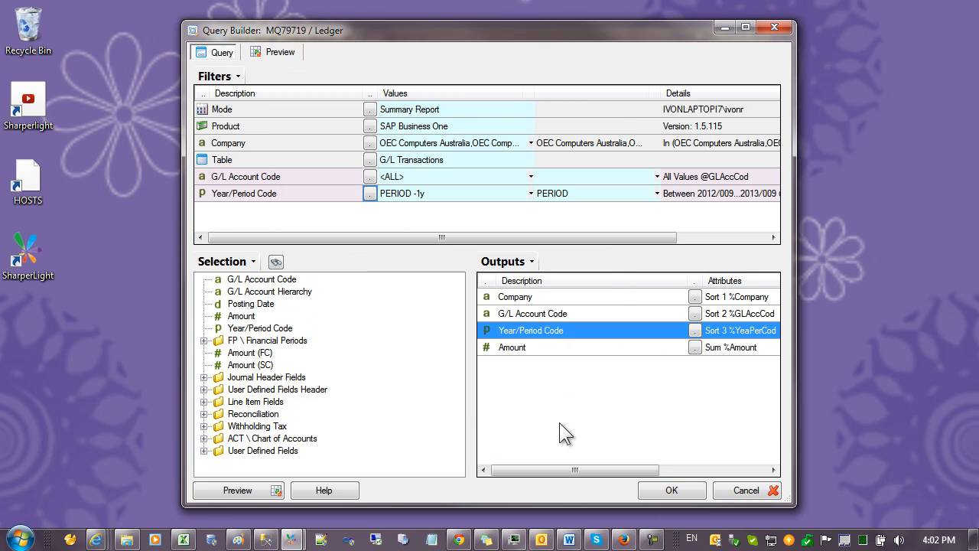
{"action": "left_click", "coordinate": [670, 491]}
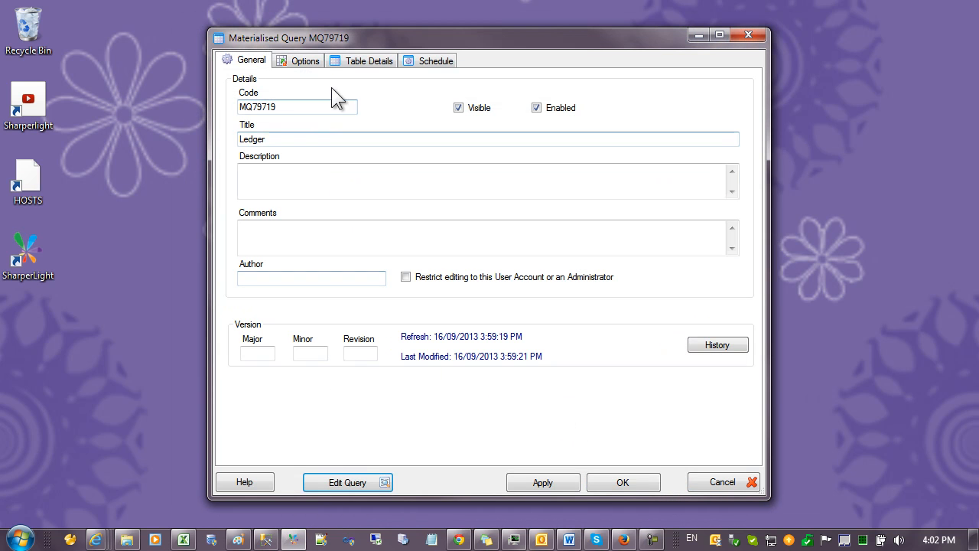
- Set the Ledger table's data update option to Delta Replace, based on the YeaPerCod output
{"action": "left_click", "coordinate": [306, 62]}
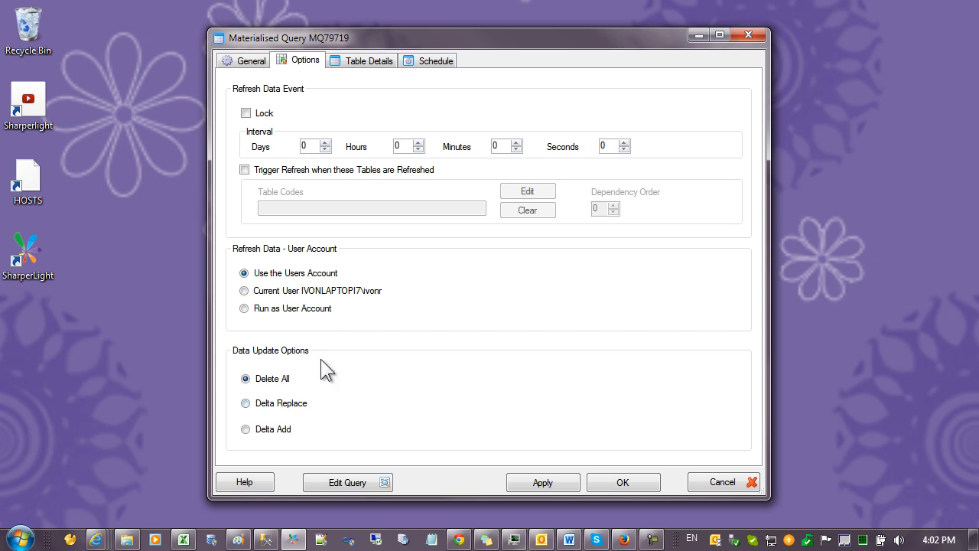
{"action": "left_click", "coordinate": [273, 404]}
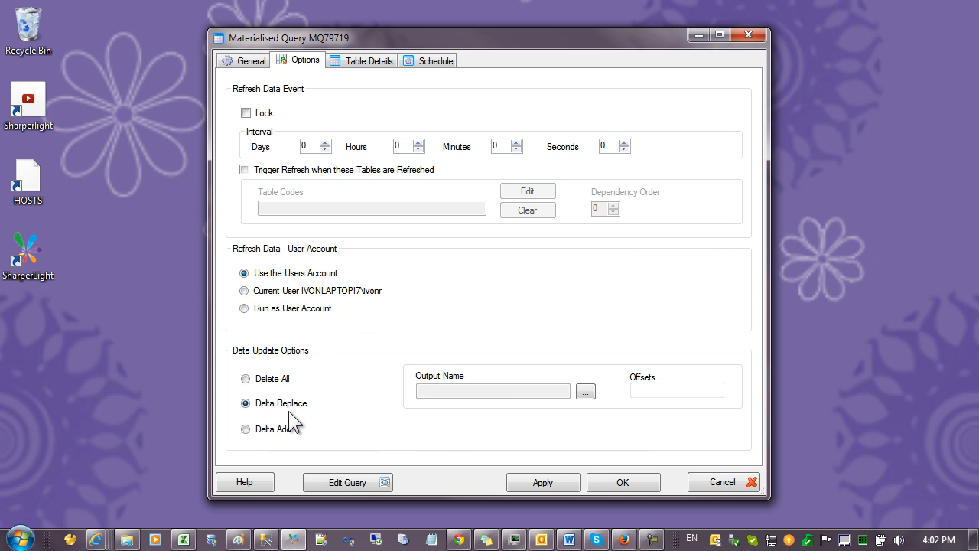
{"action": "left_click", "coordinate": [582, 392]}
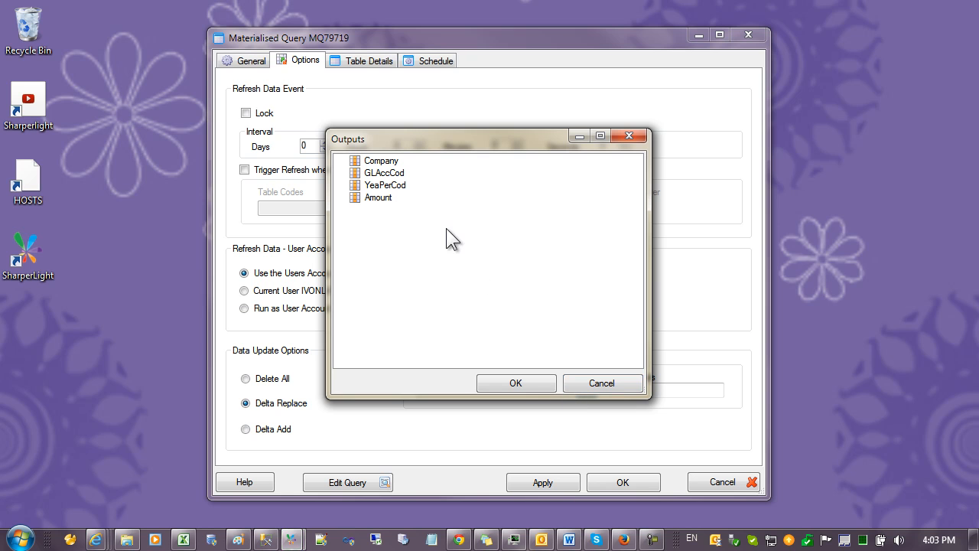
{"action": "double_click", "coordinate": [392, 187]}
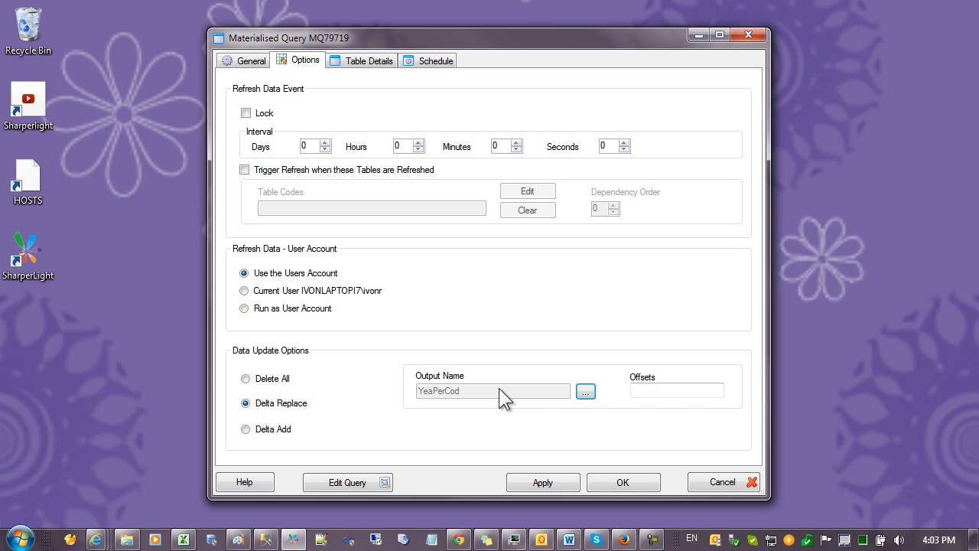
- Try -1y, -1m, -1w and -10 as successive offsets for the YeaPerCod output
{"action": "left_click", "coordinate": [644, 386]}
{"action": "mouse_move", "coordinate": [648, 391]}
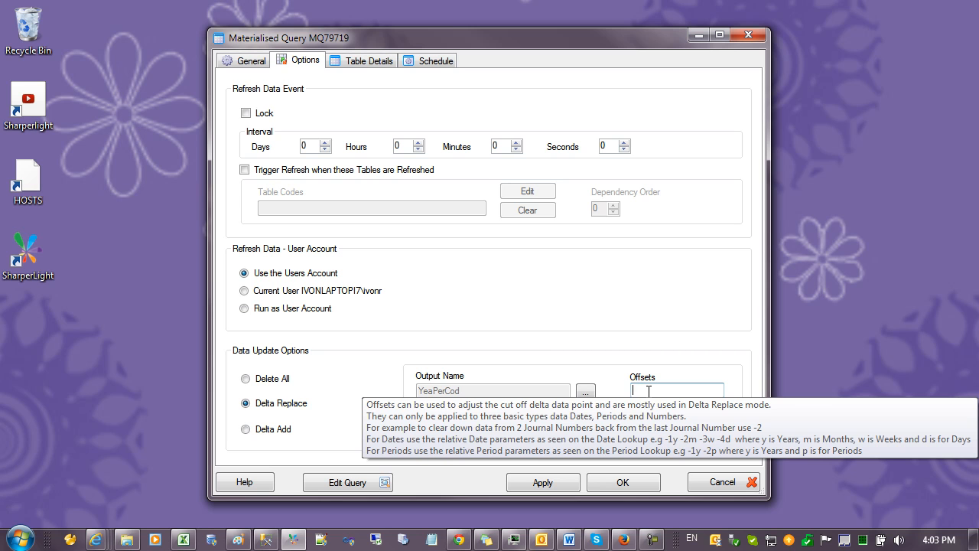
{"action": "type", "text": "-1"}
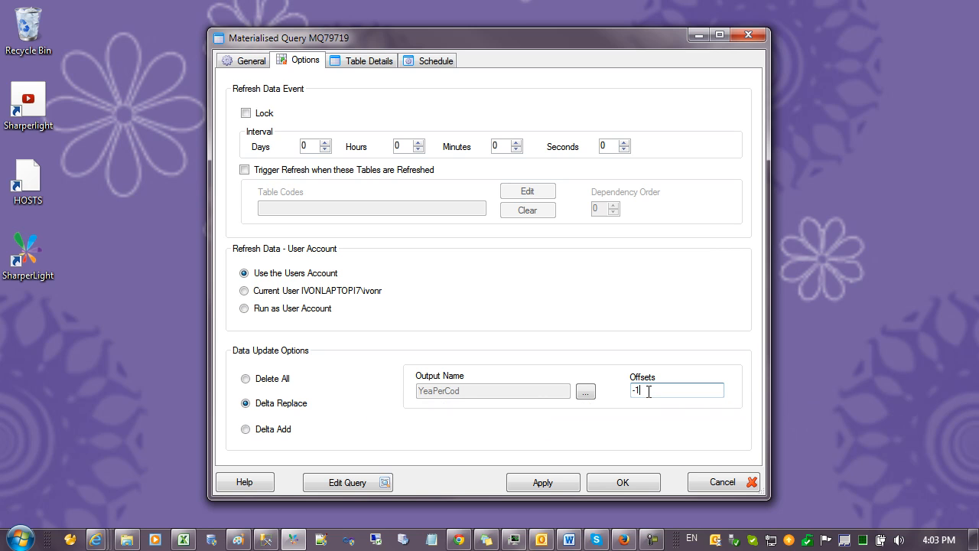
{"action": "type", "text": "y"}
{"action": "key", "text": "BackSpace"}
{"action": "type", "text": "m"}
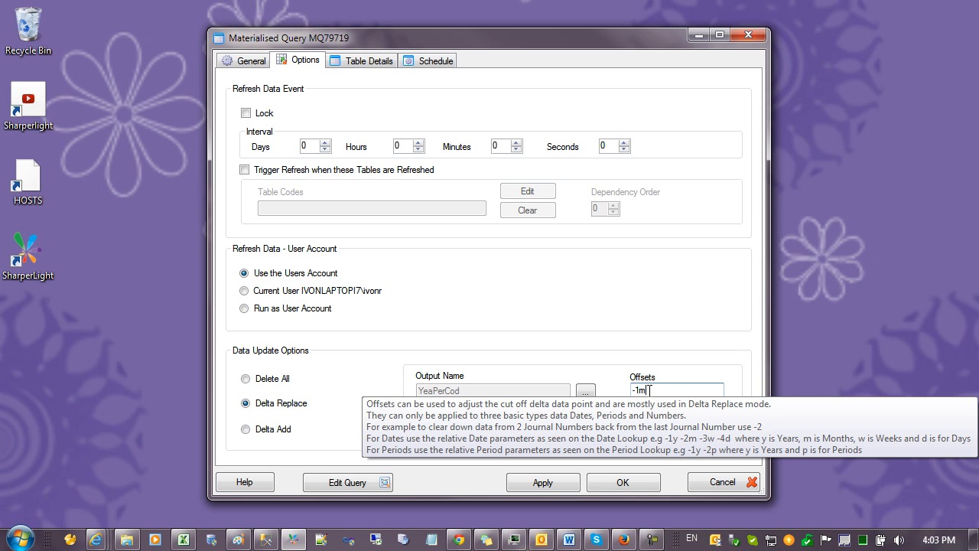
{"action": "key", "text": "BackSpace"}
{"action": "type", "text": "w"}
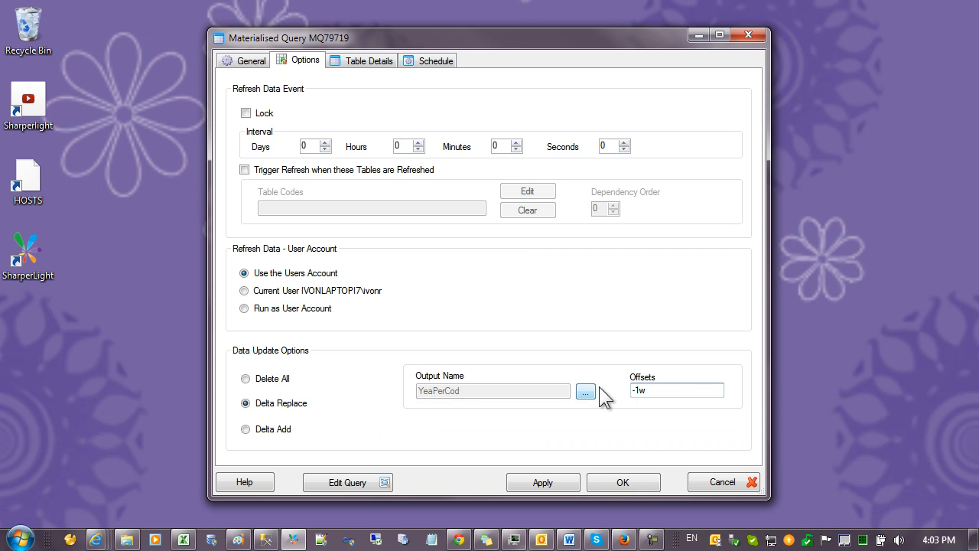
{"action": "left_click_drag", "start_coordinate": [638, 390], "coordinate": [647, 390]}
{"action": "key", "text": "BackSpace"}
{"action": "type", "text": "0"}
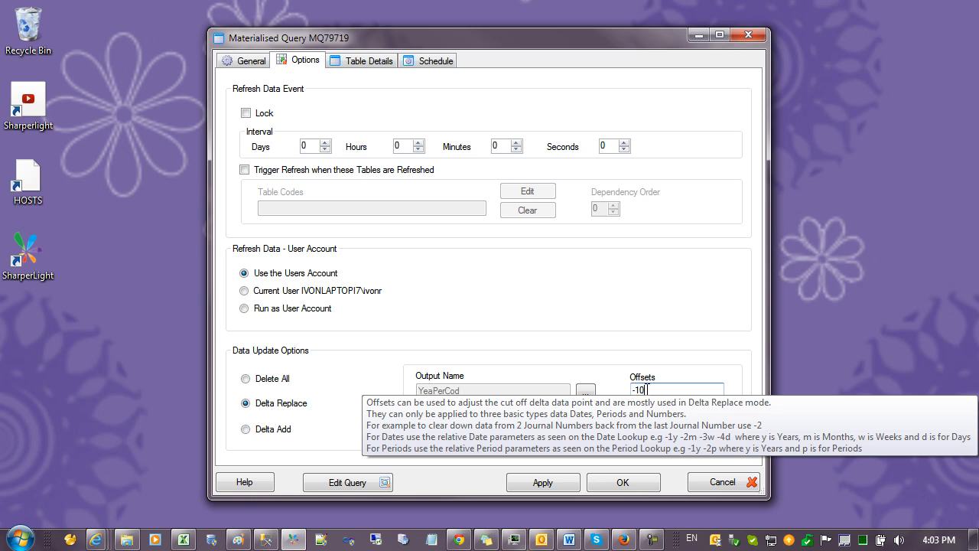
- Set the YeaPerCod offset to -1y and save the Ledger materialised query
{"action": "key", "text": "BackSpace"}
{"action": "type", "text": "y"}
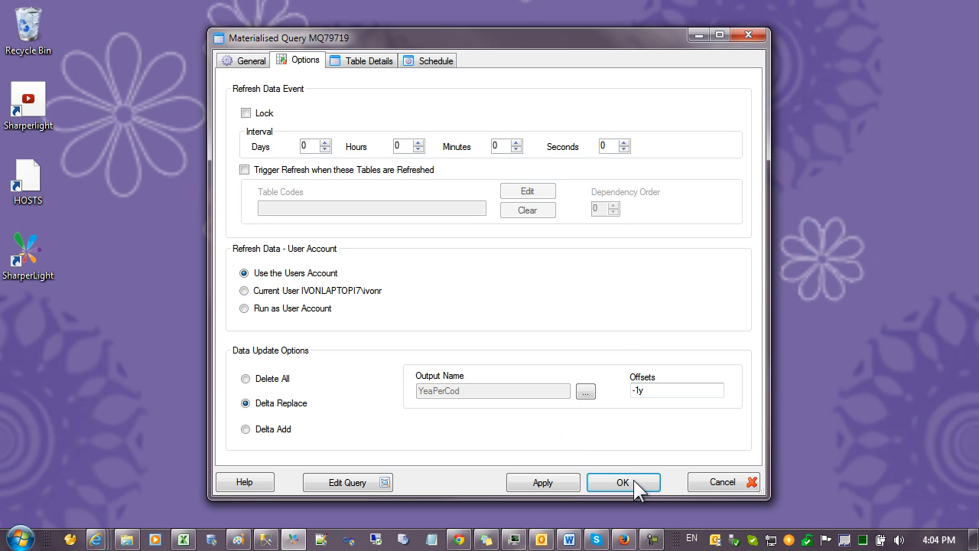
{"action": "left_click", "coordinate": [634, 479]}
{"action": "left_click", "coordinate": [497, 323]}
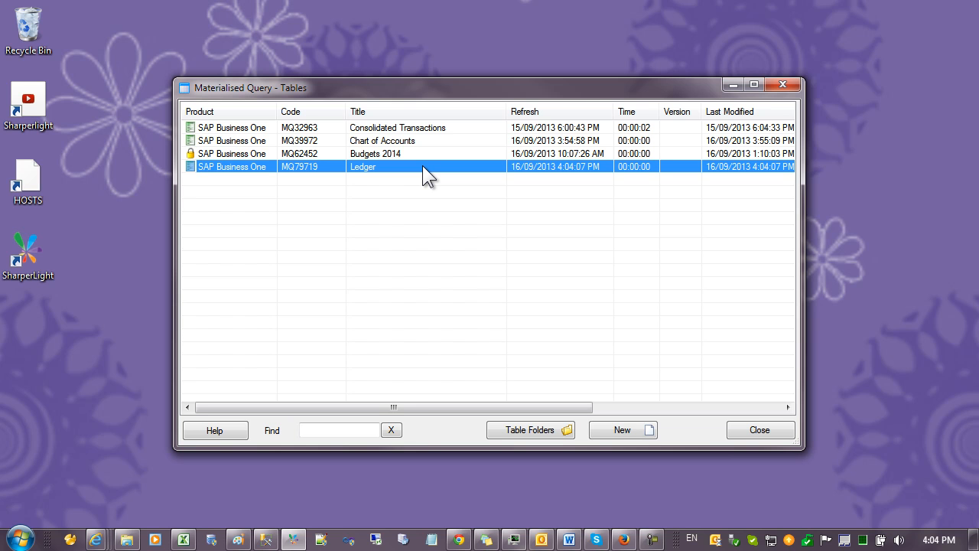
- Review the forced data refresh commands available for the Ledger table
{"action": "right_click", "coordinate": [423, 167]}
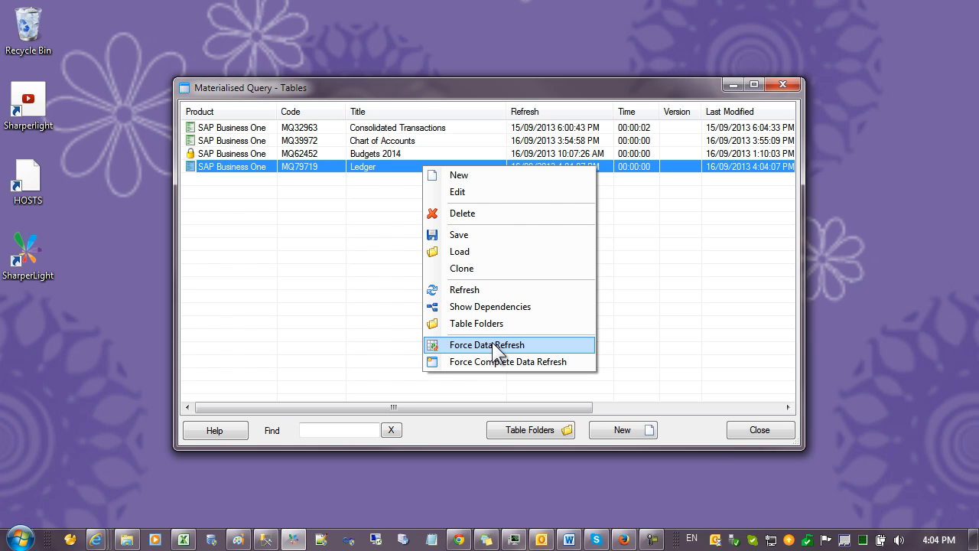
{"action": "left_click", "coordinate": [372, 142]}
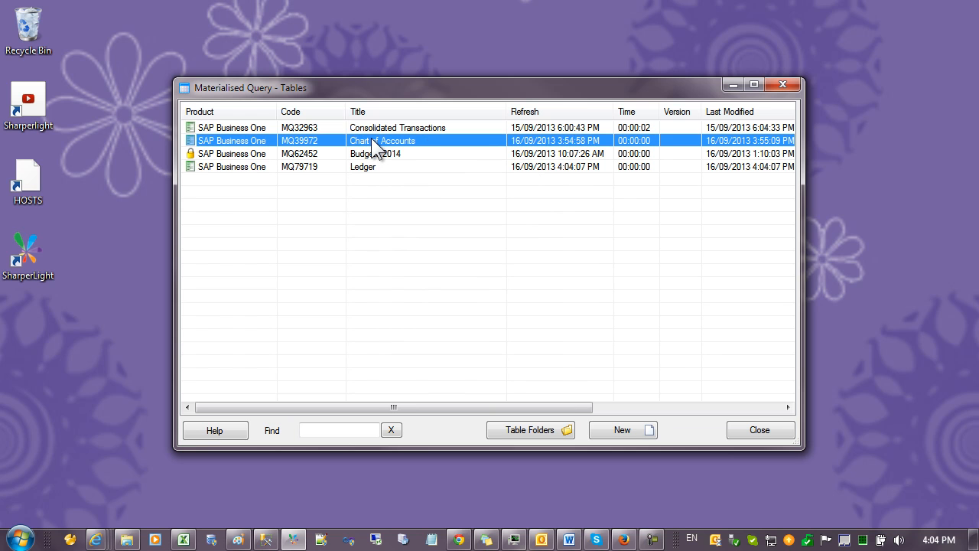
- Set the Chart of Accounts materialised query to trigger a refresh when the MQ79719 / Ledger table is refreshed
{"action": "double_click", "coordinate": [375, 145]}
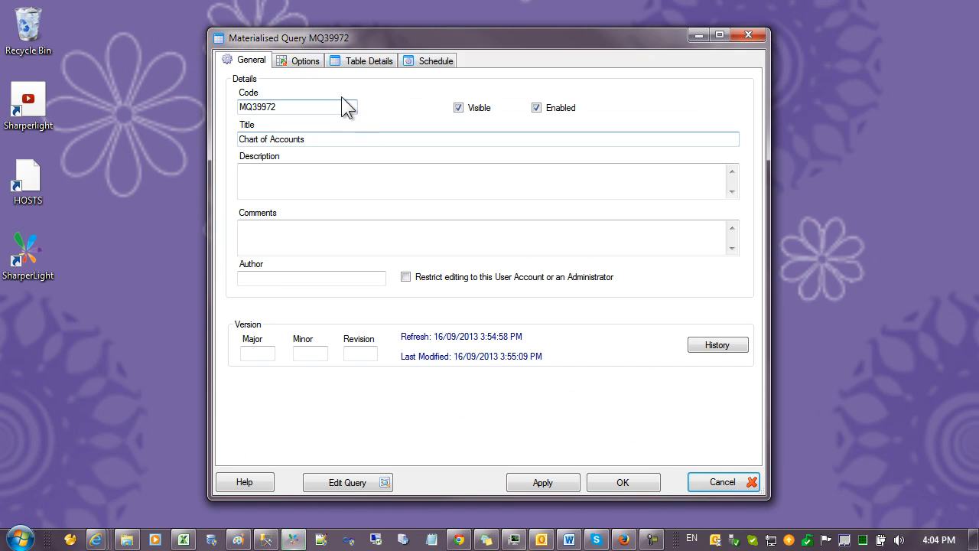
{"action": "left_click", "coordinate": [304, 61]}
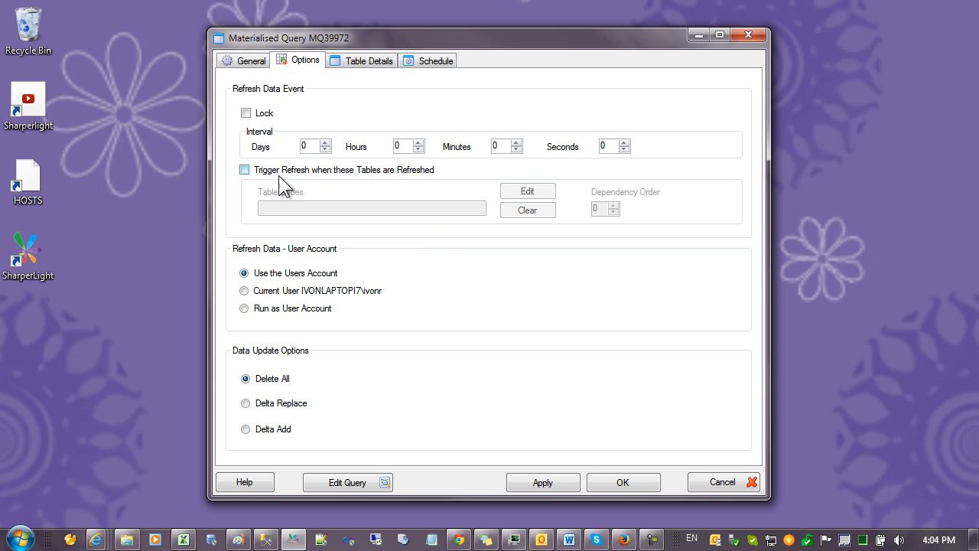
{"action": "left_click", "coordinate": [256, 169]}
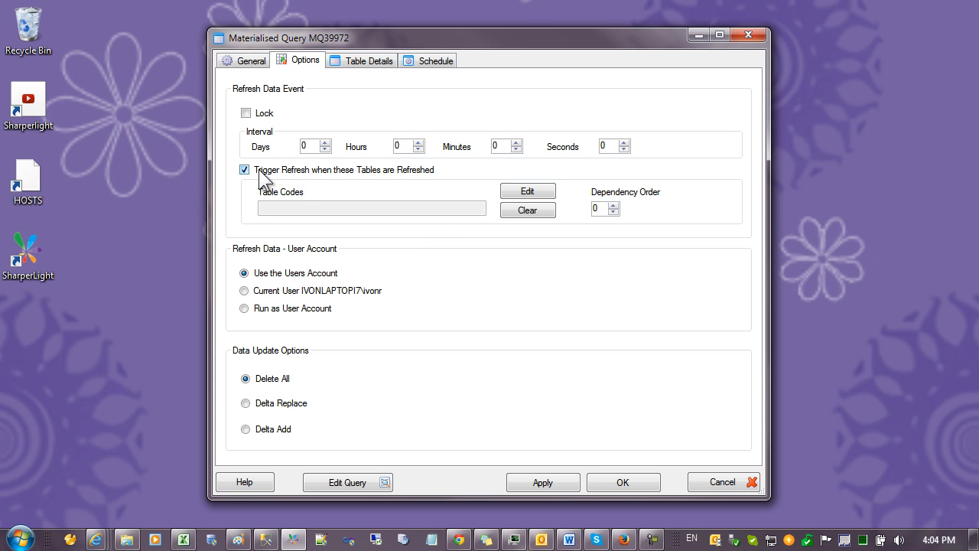
{"action": "left_click", "coordinate": [528, 192]}
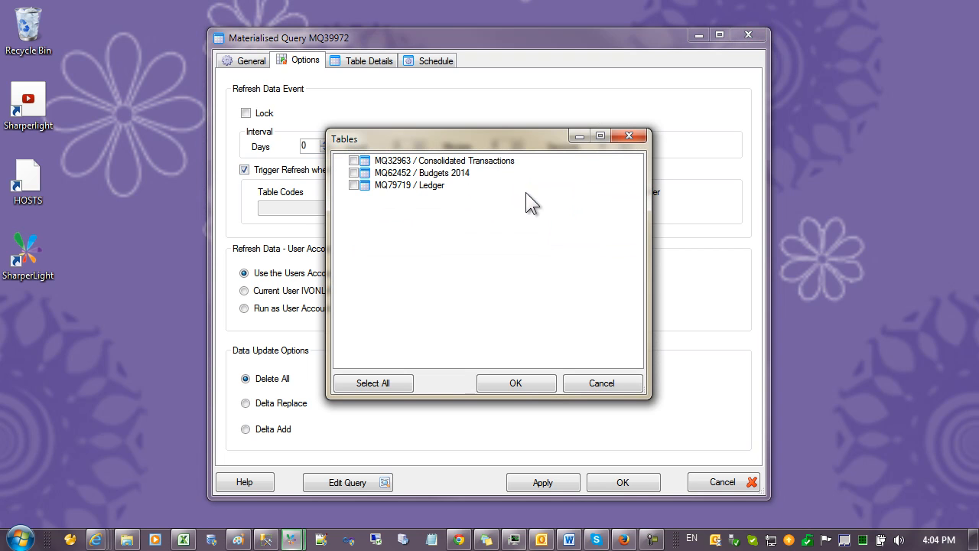
{"action": "left_click", "coordinate": [389, 186]}
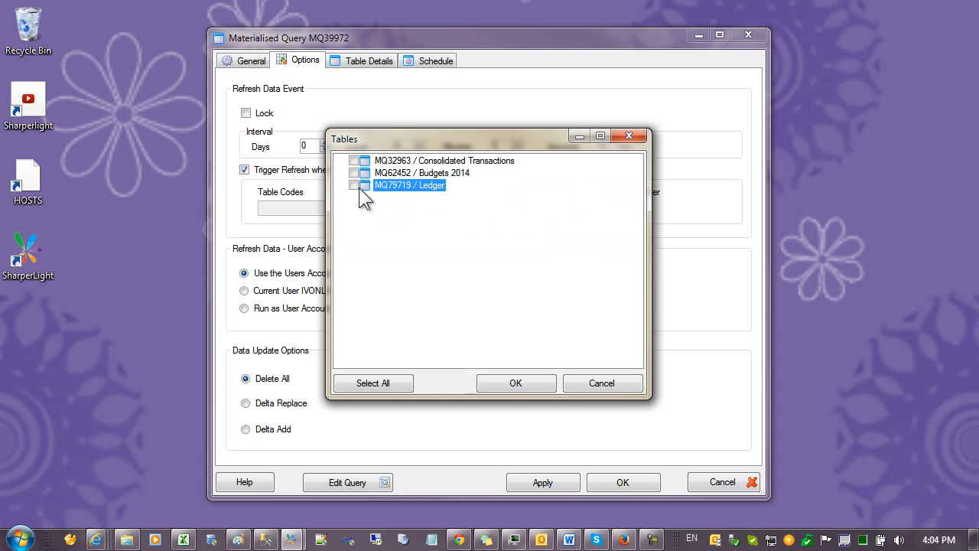
{"action": "left_click", "coordinate": [353, 185]}
{"action": "key", "text": "Return"}
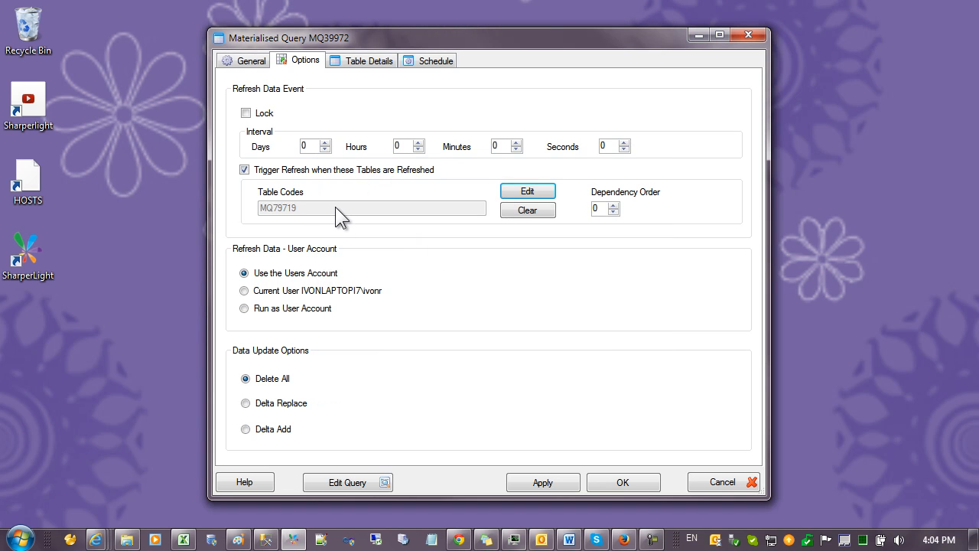
- Save the Chart of Accounts materialised query and open the refresh interval options of the Ledger materialised query
{"action": "left_click", "coordinate": [623, 482]}
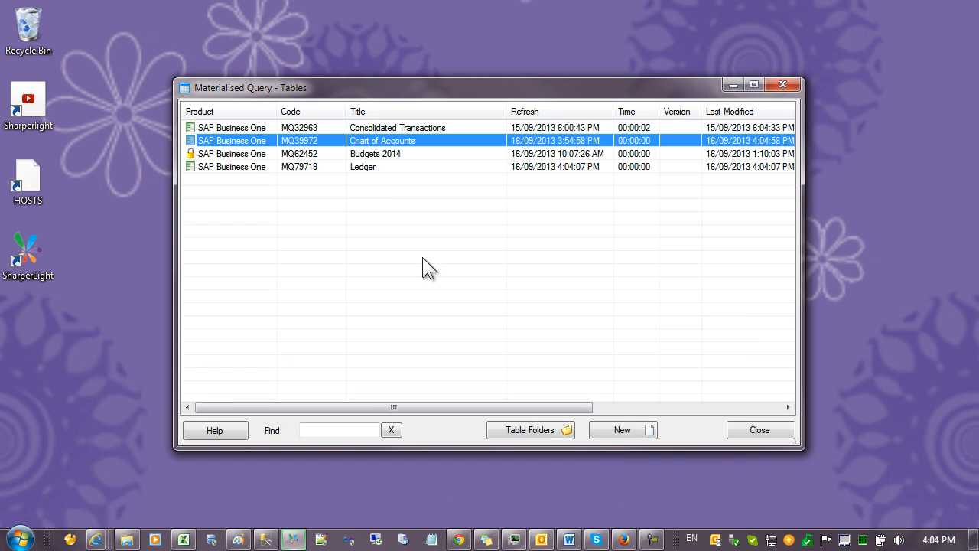
{"action": "left_click", "coordinate": [369, 166]}
{"action": "double_click", "coordinate": [369, 166]}
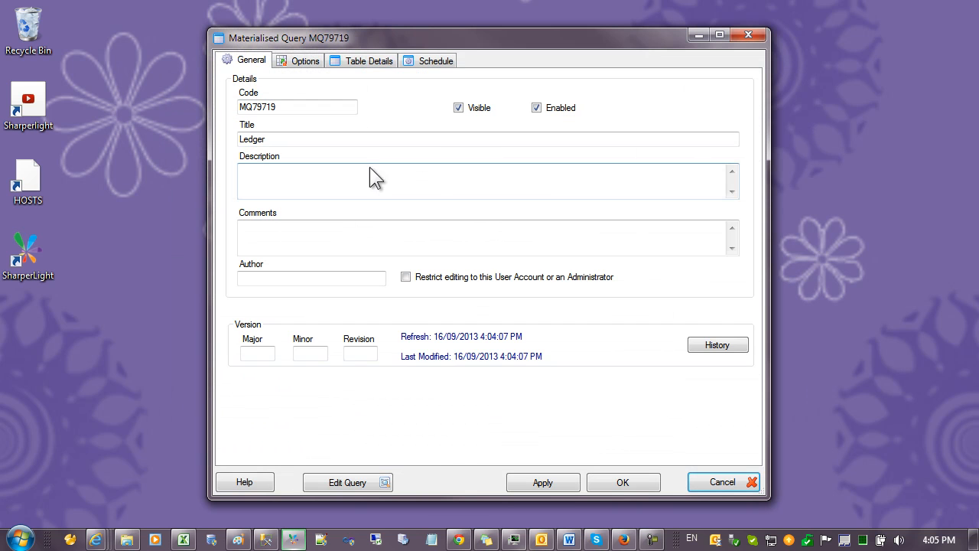
{"action": "left_click", "coordinate": [306, 63]}
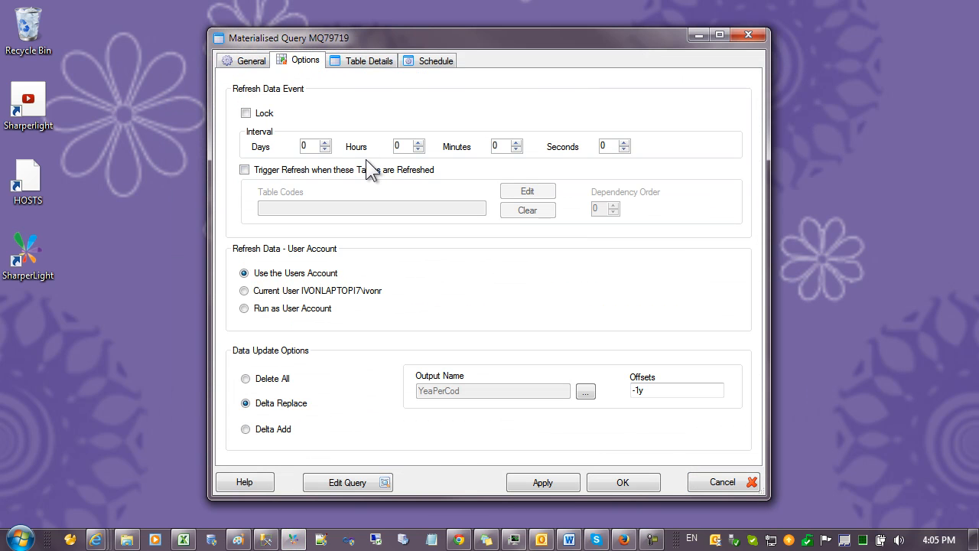
{"action": "left_click", "coordinate": [324, 142]}
- Copy the Ledger table's Force Data Refresh command line to the clipboard and start the Windows Task Scheduler
{"action": "left_click", "coordinate": [433, 62]}
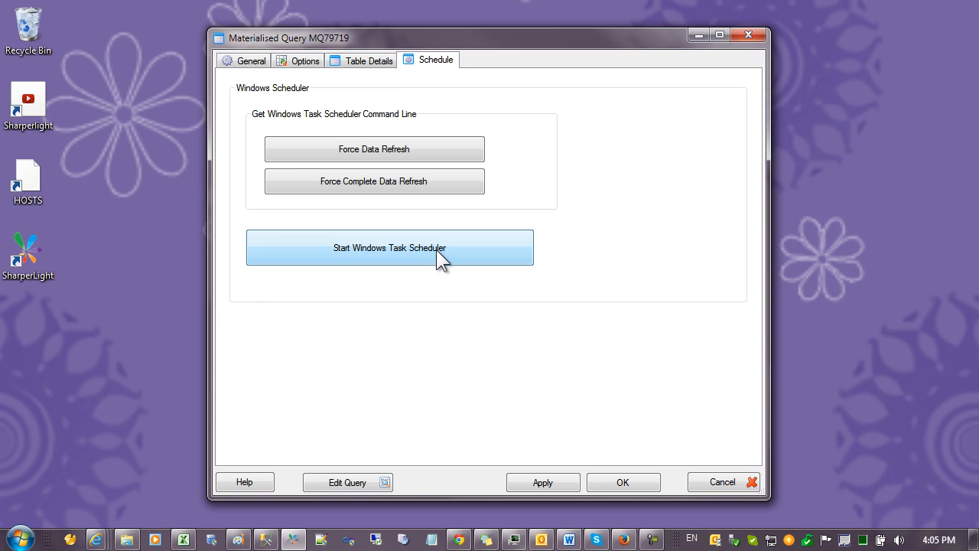
{"action": "left_click", "coordinate": [407, 150]}
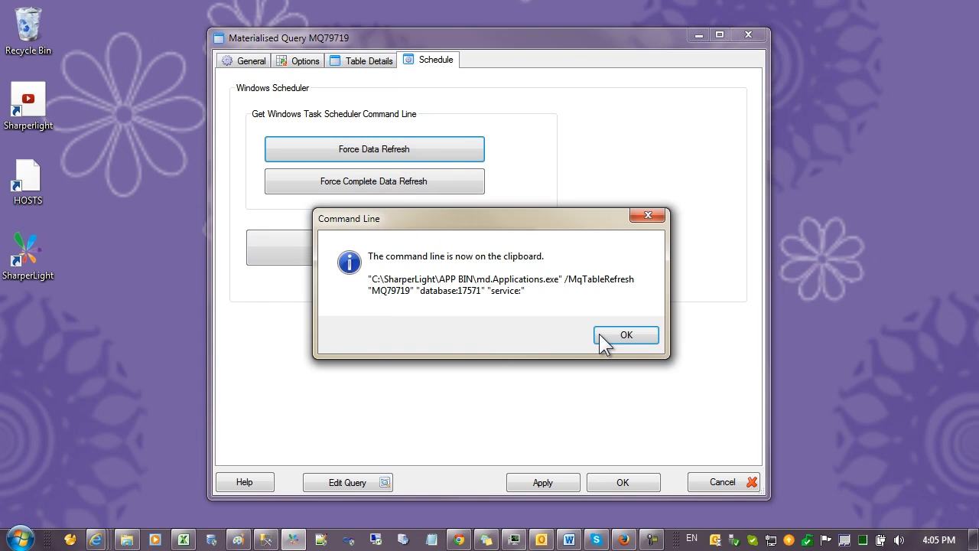
{"action": "left_click", "coordinate": [624, 336]}
{"action": "left_click", "coordinate": [430, 251]}
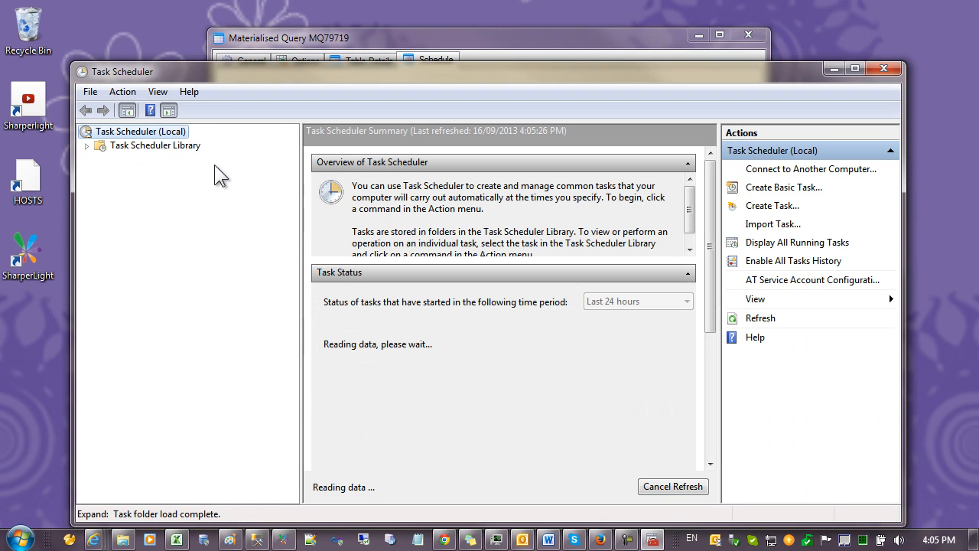
{"action": "left_click_drag", "start_coordinate": [311, 74], "coordinate": [306, 37]}
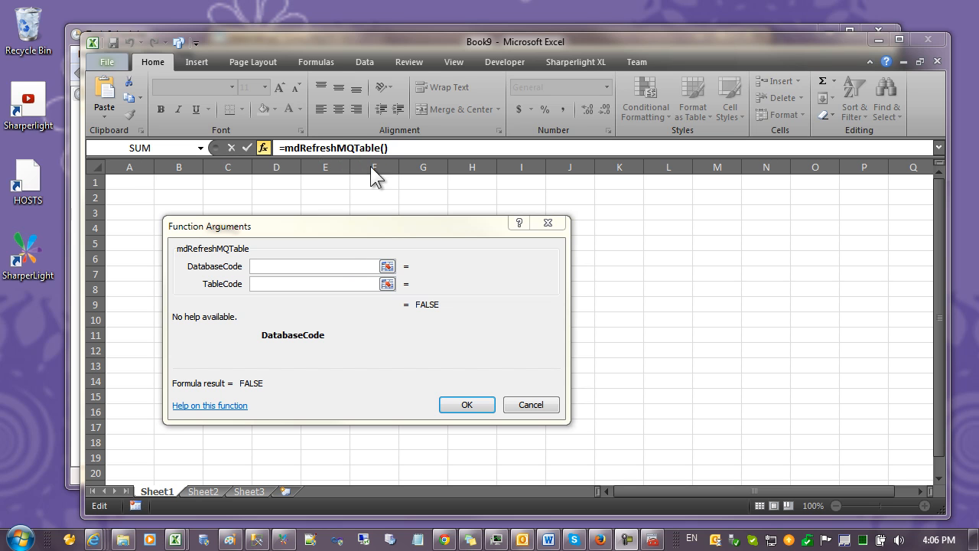
- In Excel, review the DatabaseCode and TableCode arguments of the mdRefreshMQTable function
{"action": "left_click", "coordinate": [298, 268]}
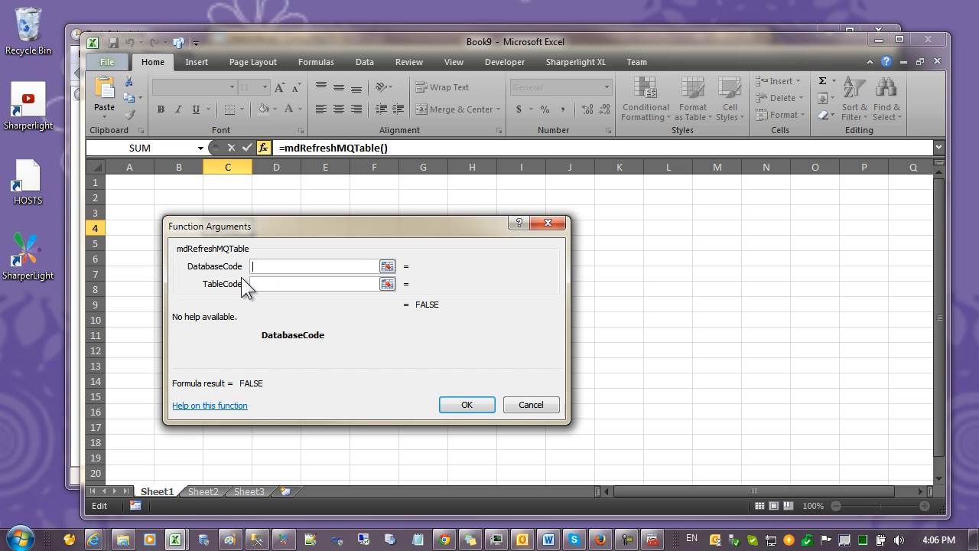
{"action": "left_click", "coordinate": [262, 283]}
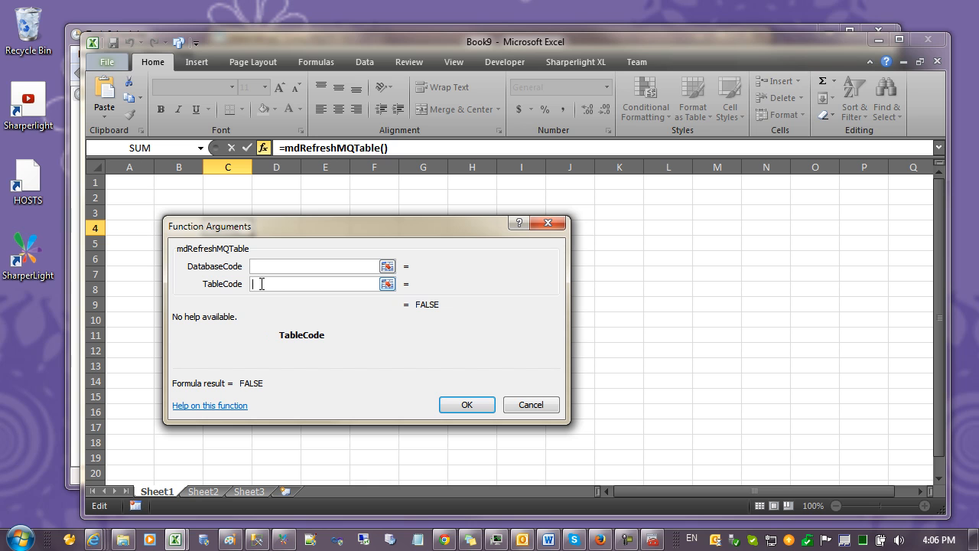